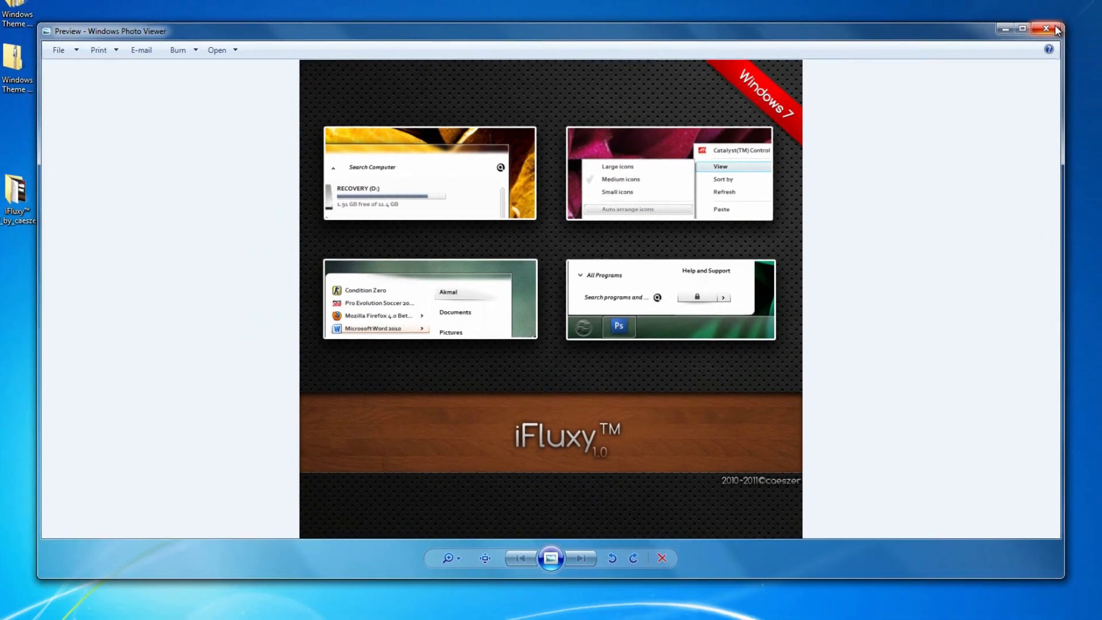
Step: Close the theme preview image and read the Read Me and How to install files in the iFluxy theme folder
left_click(1053, 28)
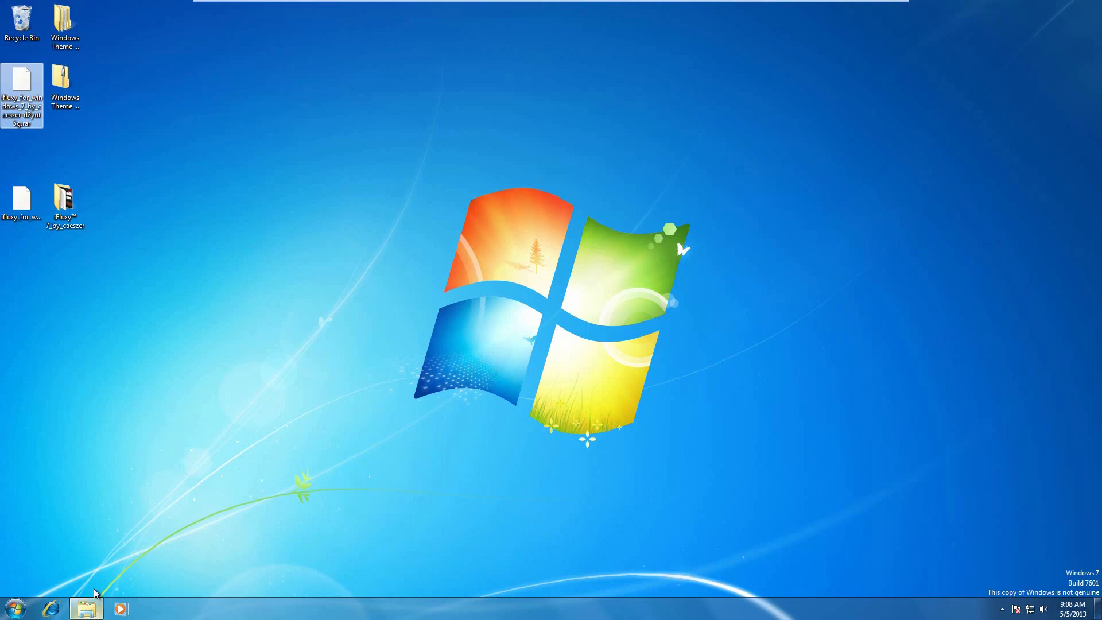
left_click(86, 608)
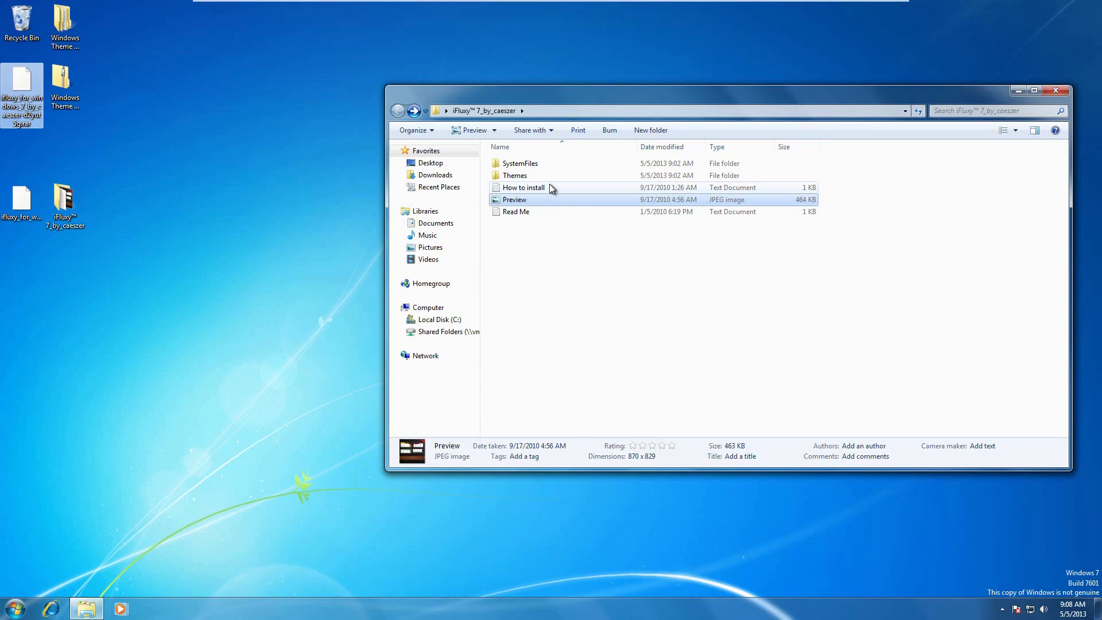
double_click(522, 213)
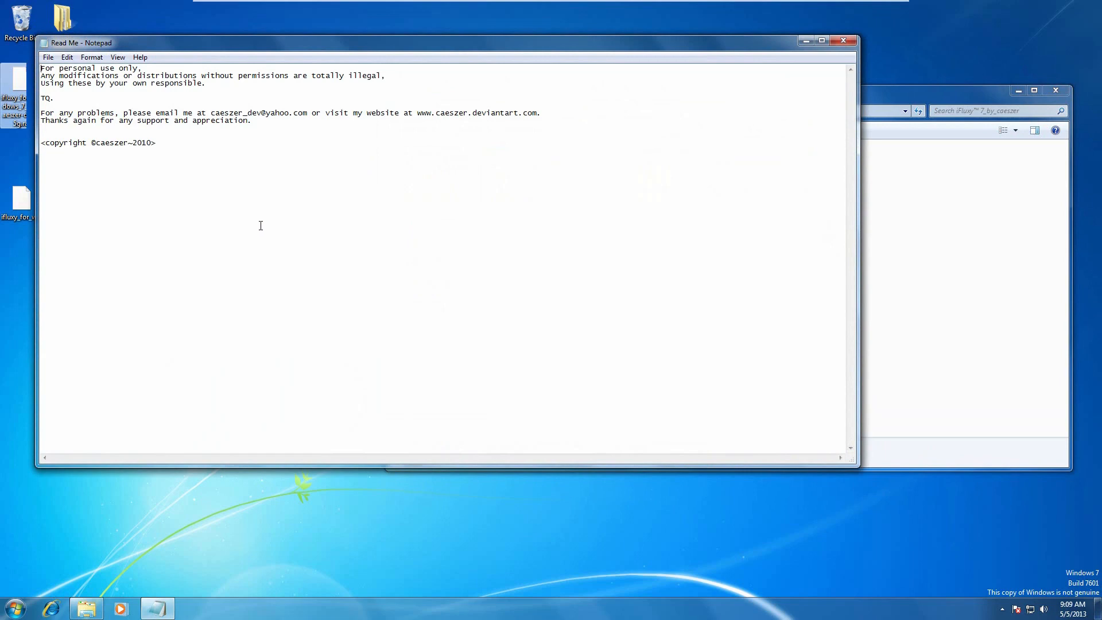
left_click(851, 43)
double_click(607, 191)
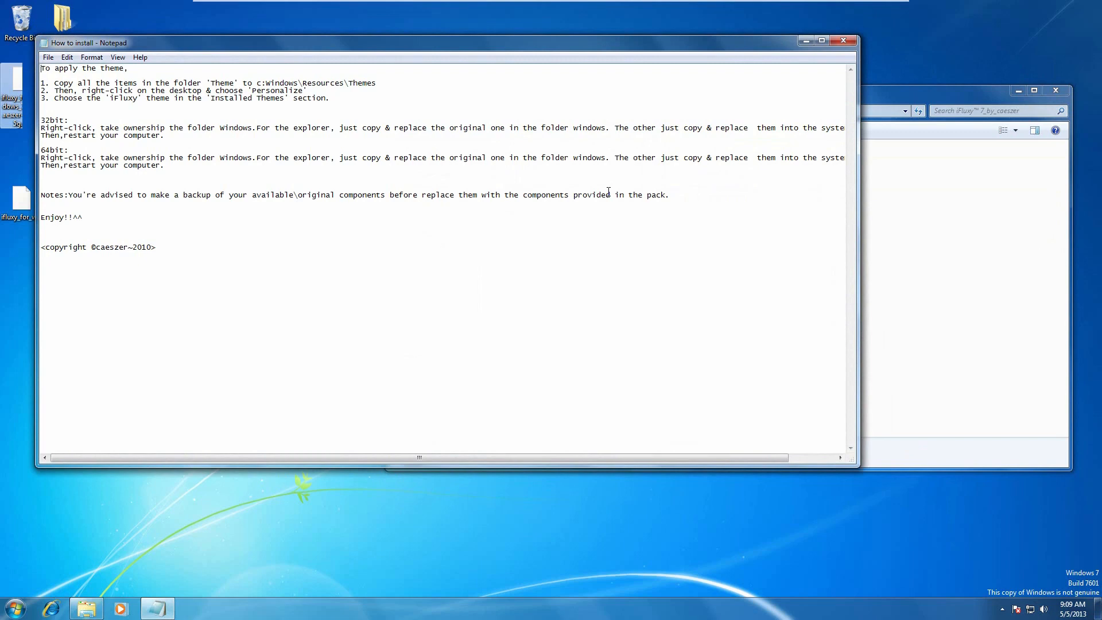
left_click(849, 40)
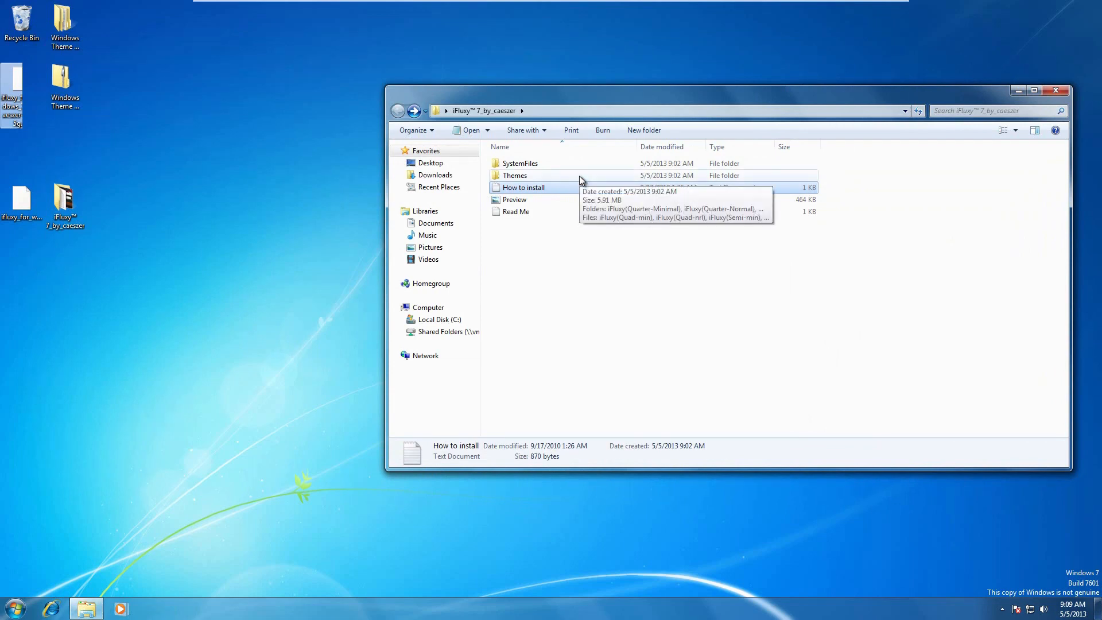
Step: Open the theme pack's SystemFiles folder and check the computer's system type in its system properties
double_click(560, 165)
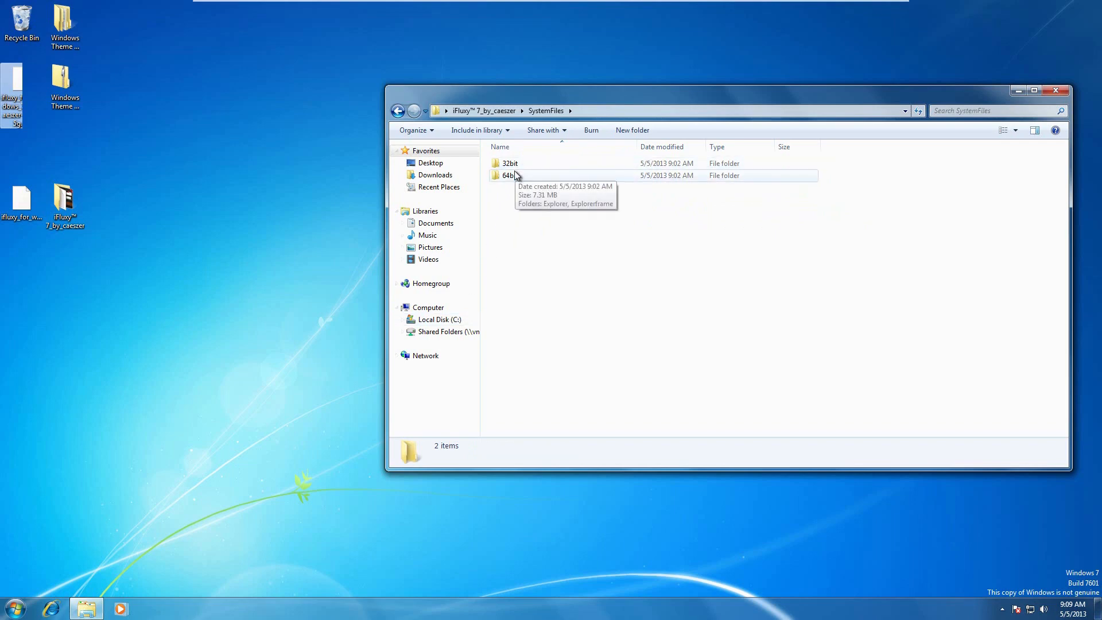
right_click(437, 308)
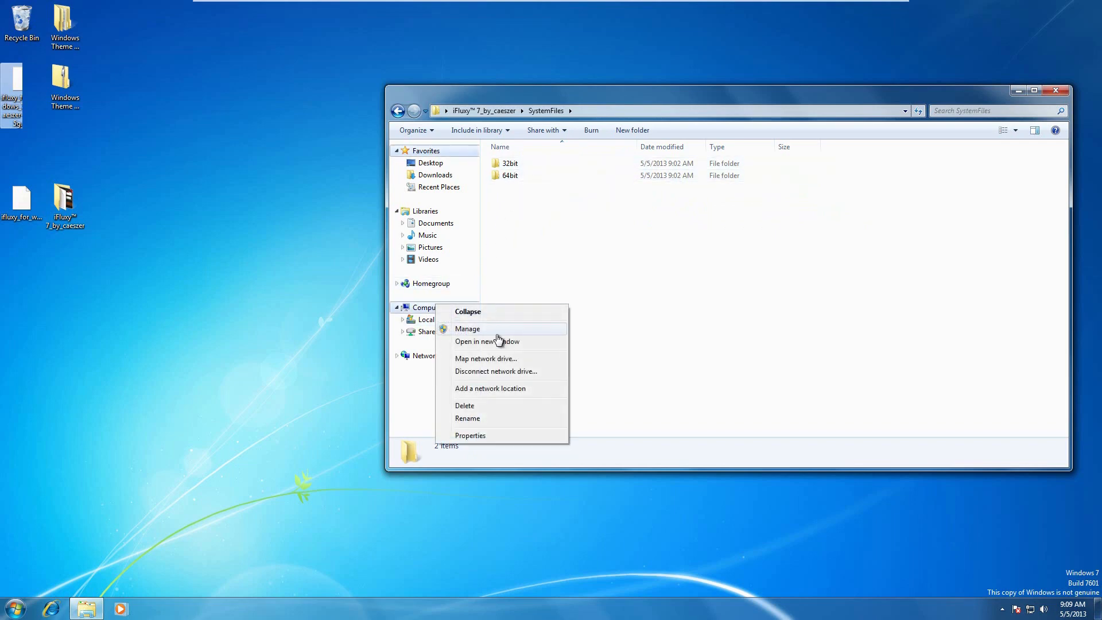
left_click(474, 343)
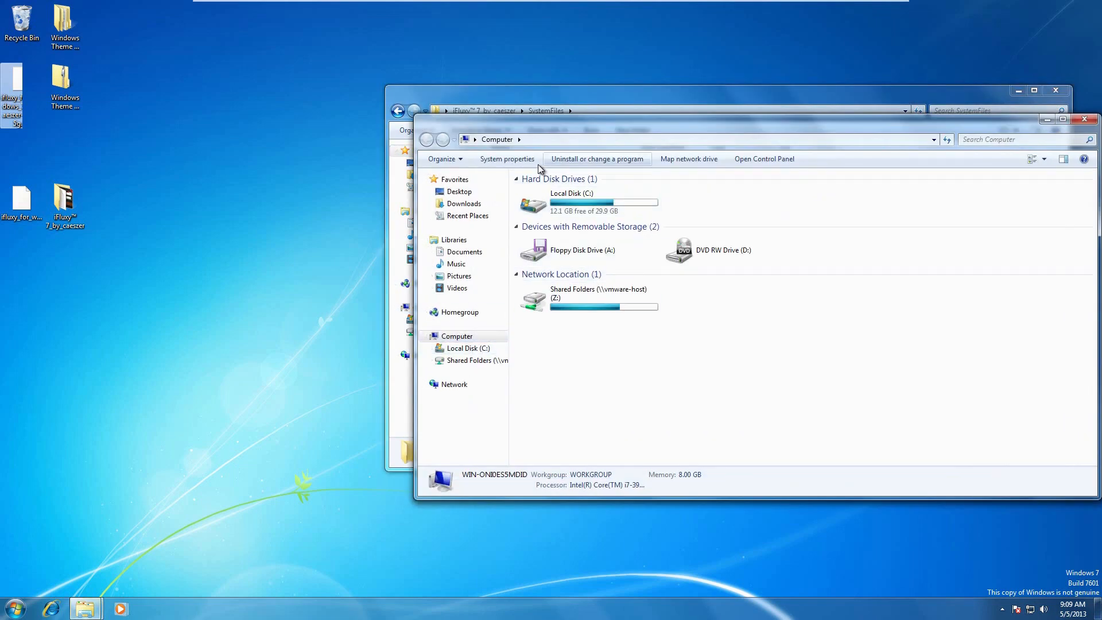
left_click(505, 159)
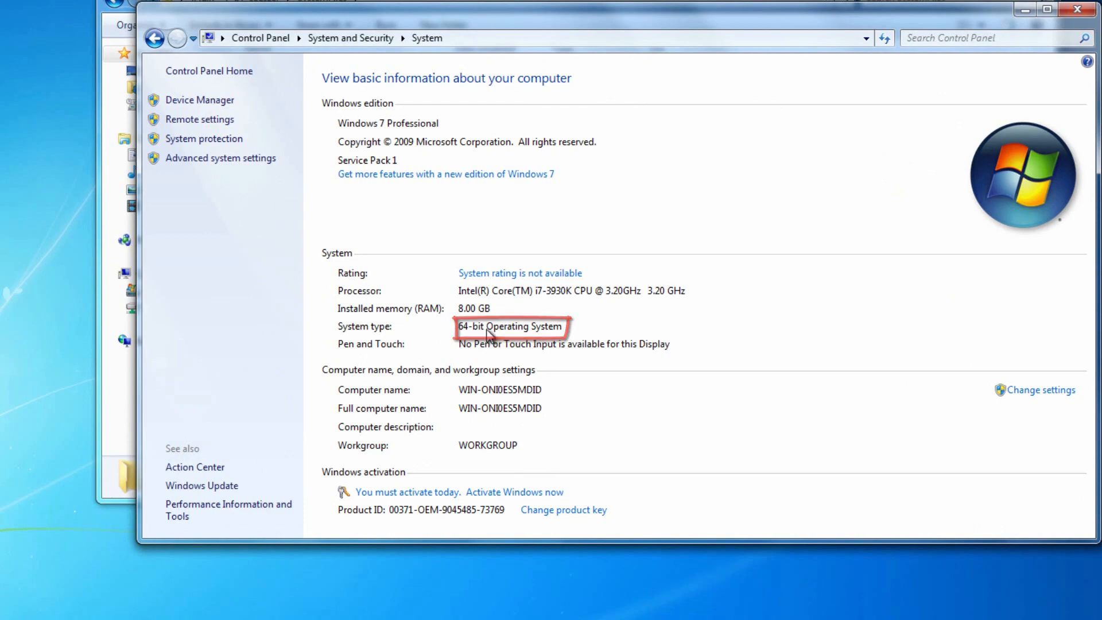
left_click(1087, 13)
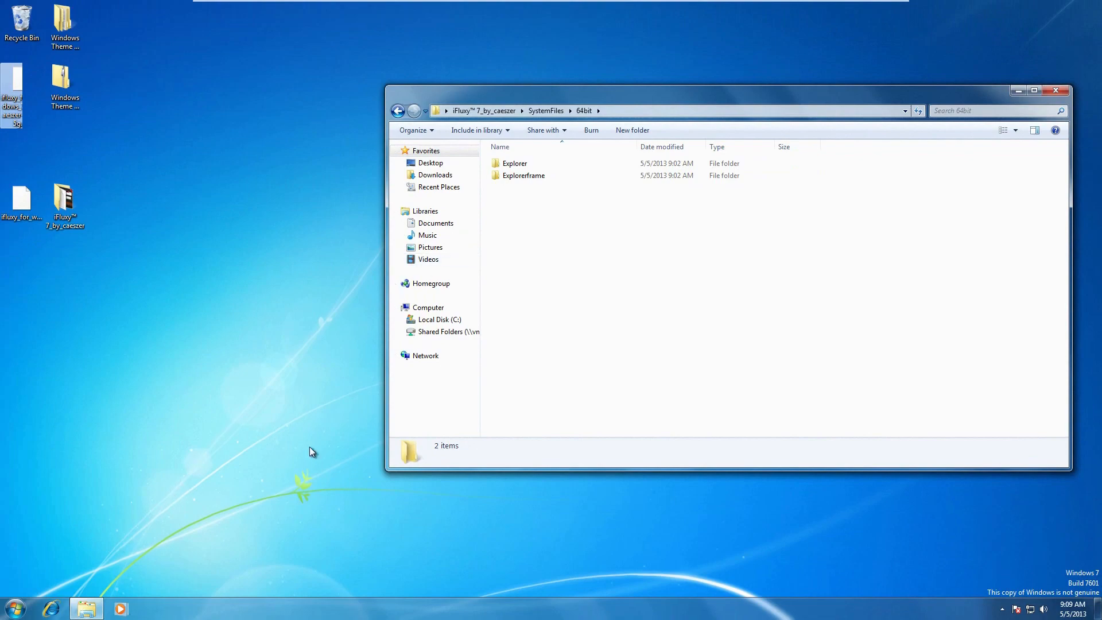
Step: Open Local Disk (C:) in a new window and arrange it side by side with the pack's 64bit folder window
right_click(437, 319)
left_click(494, 344)
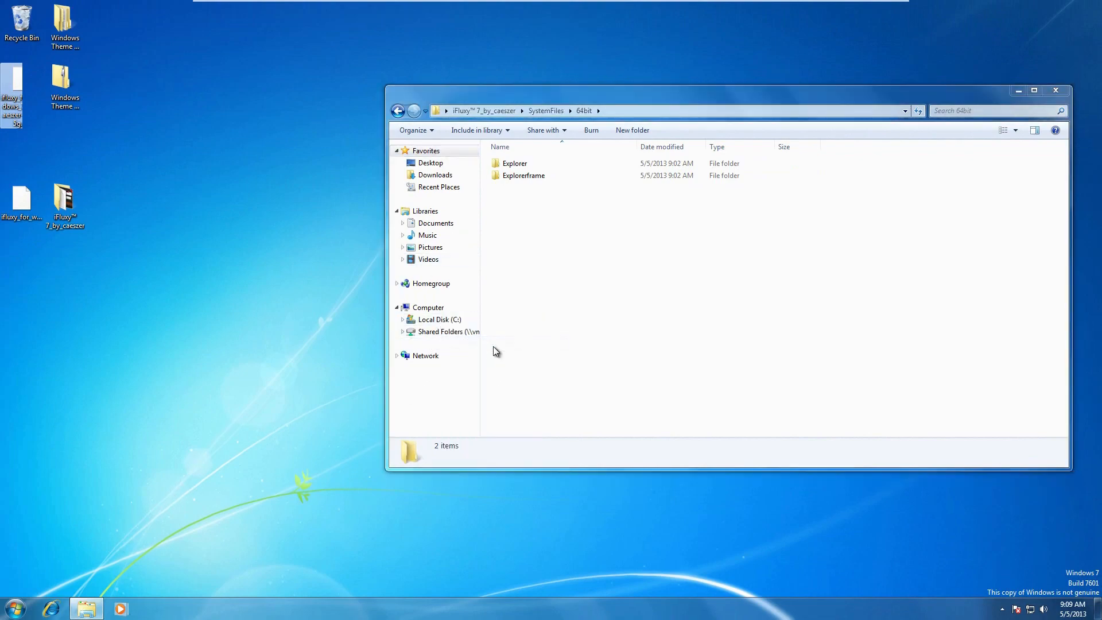
left_click_drag(462, 15, 0, 74)
left_click_drag(584, 90, 939, 150)
left_click_drag(1090, 154, 1101, 155)
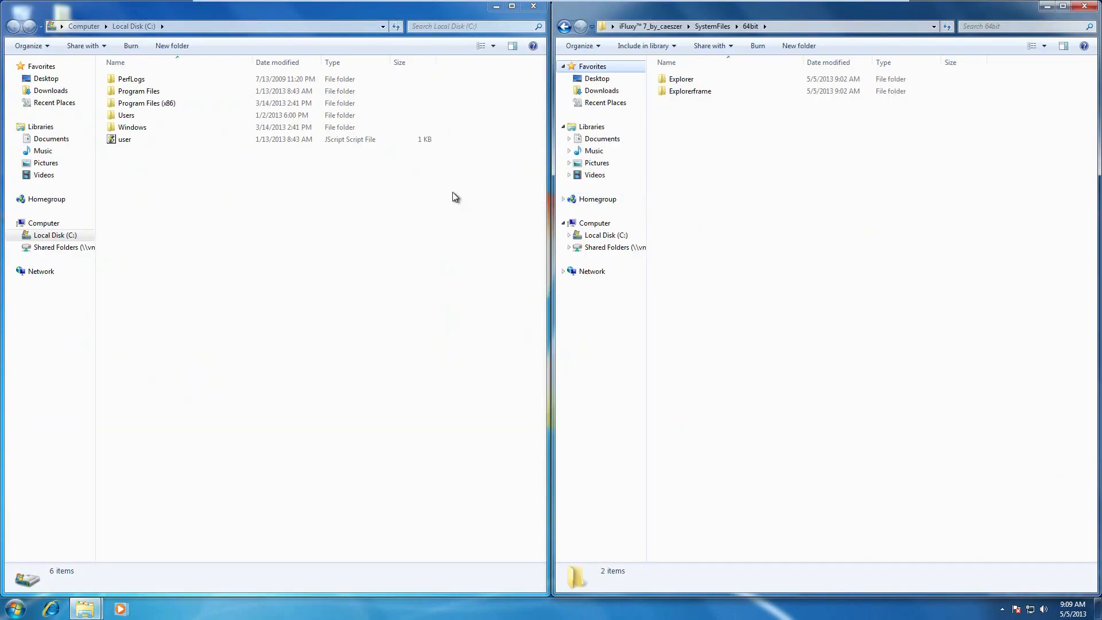
Step: Open the Windows folder on drive C: and the Smalltaskbar folder inside the pack's 64bit Explorer folder
double_click(131, 129)
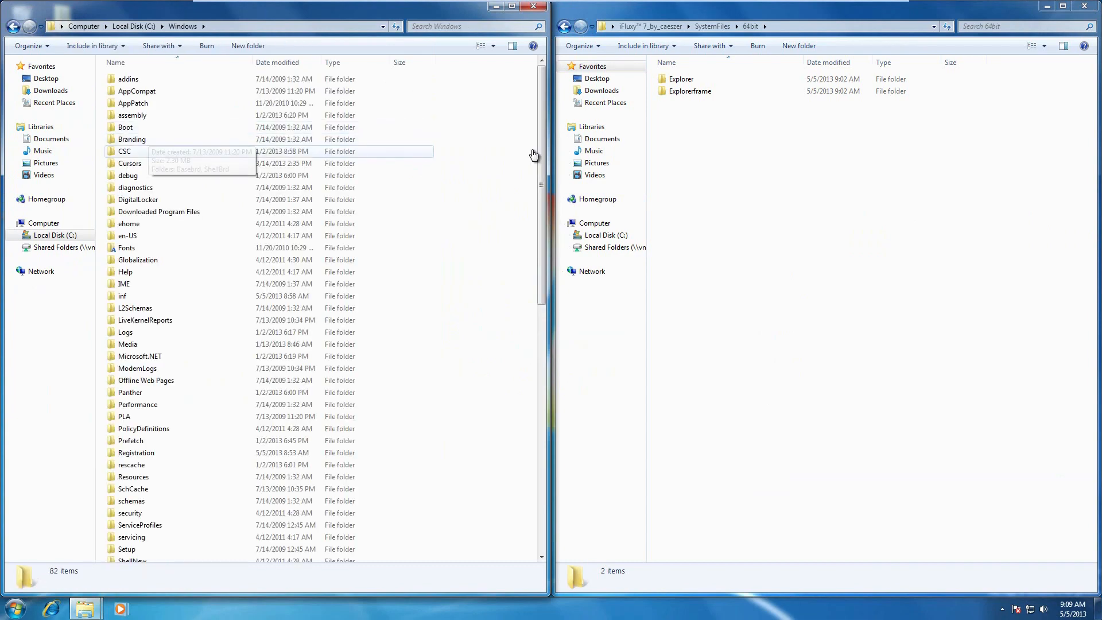
left_click(701, 80)
double_click(701, 79)
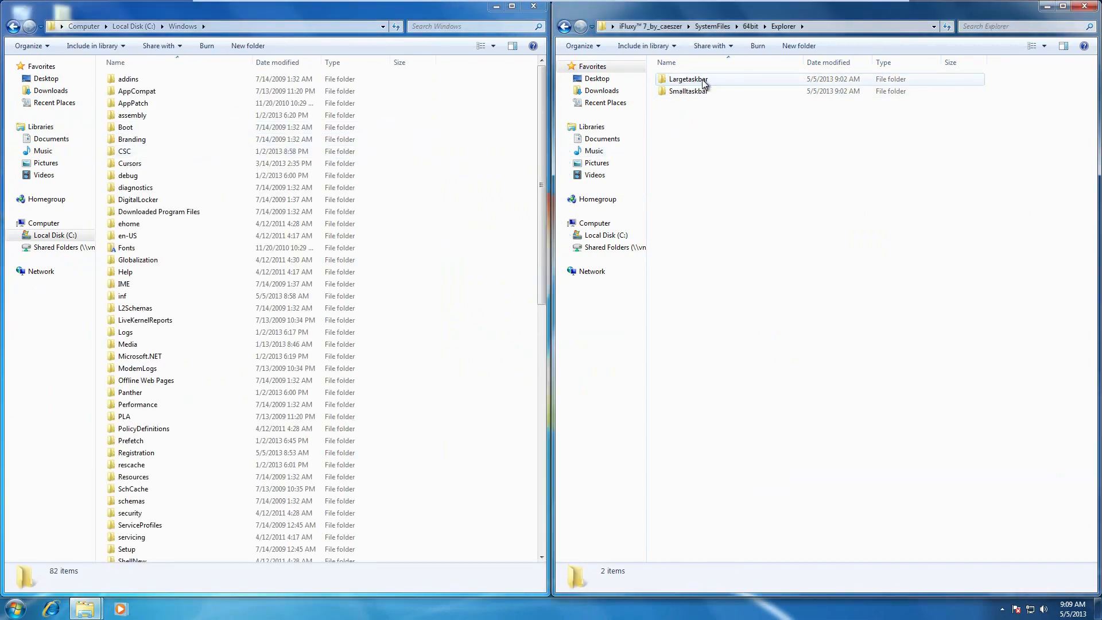
double_click(694, 92)
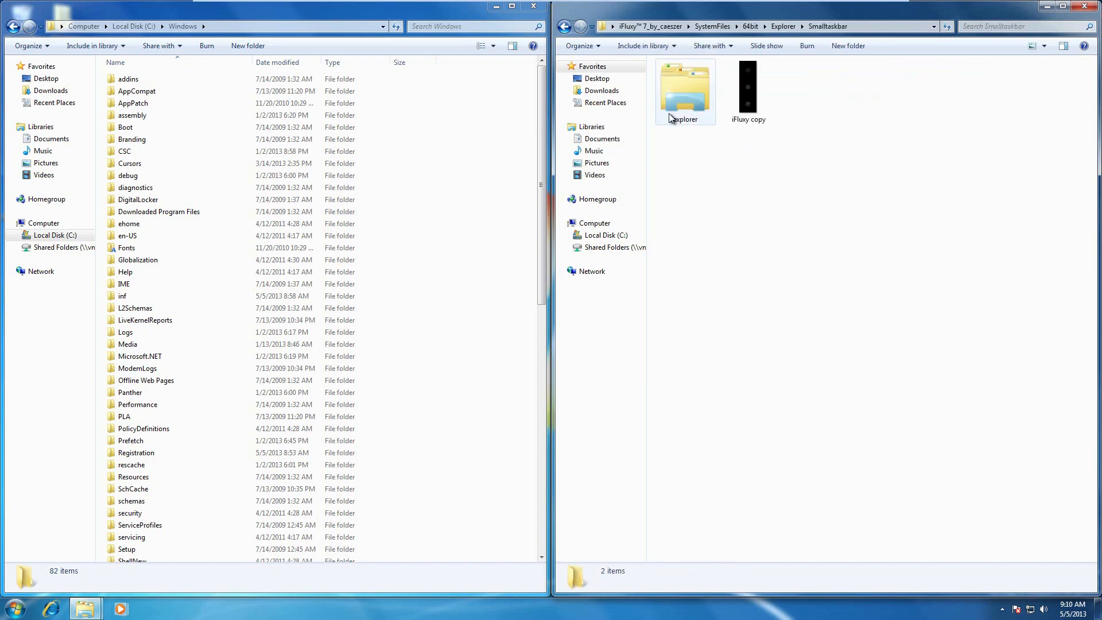
Step: Rename the original explorer application in C:\Windows as explorerbackup
left_click_drag(540, 150, 524, 290)
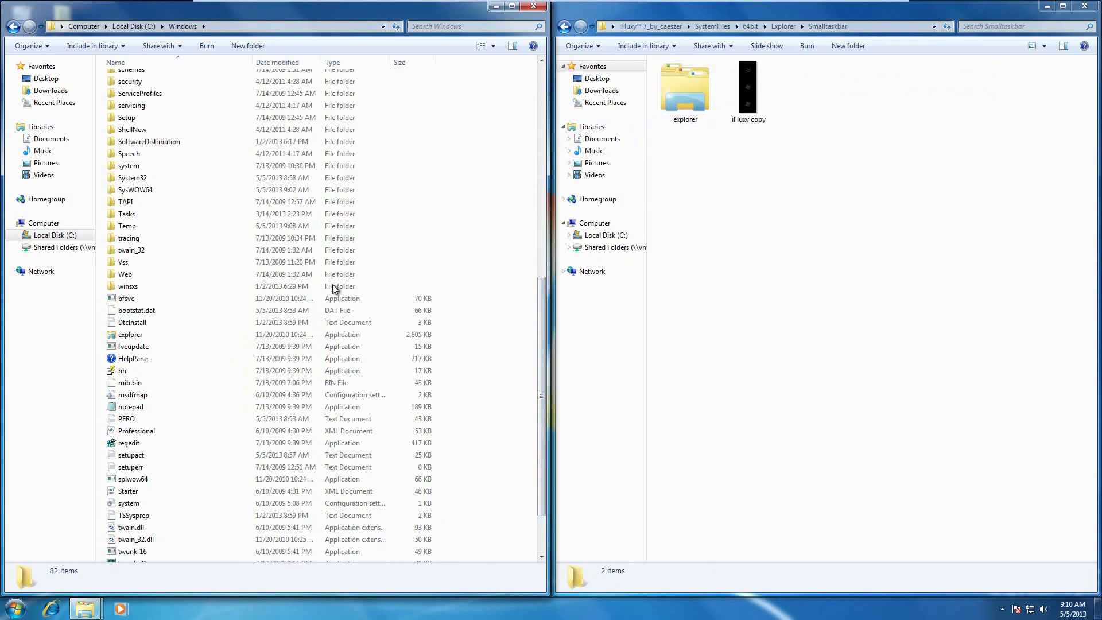
right_click(135, 333)
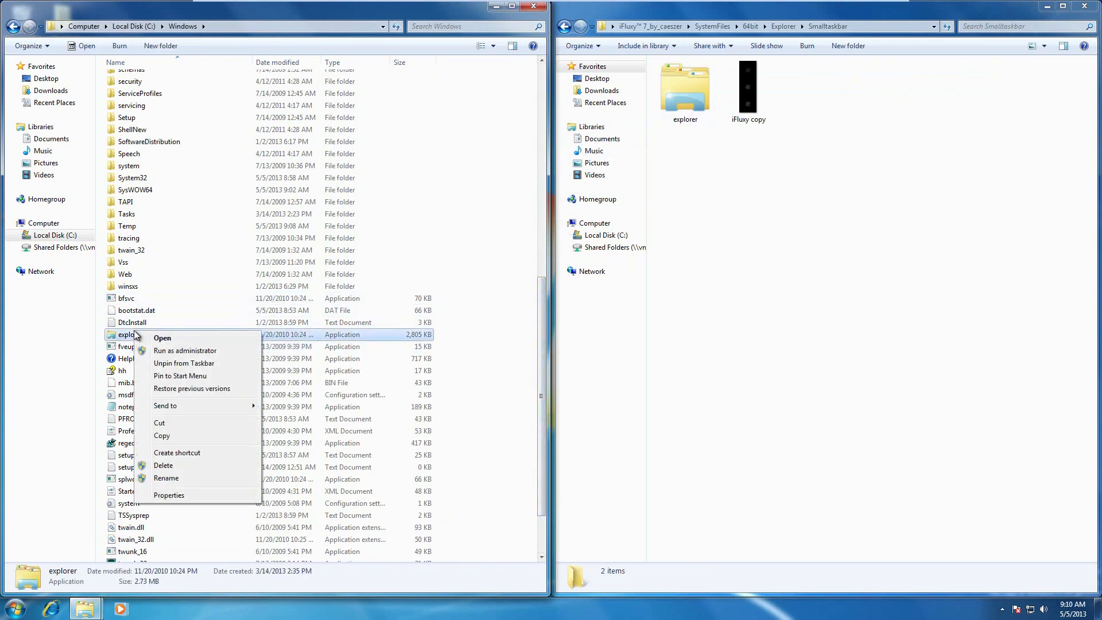
left_click(181, 477)
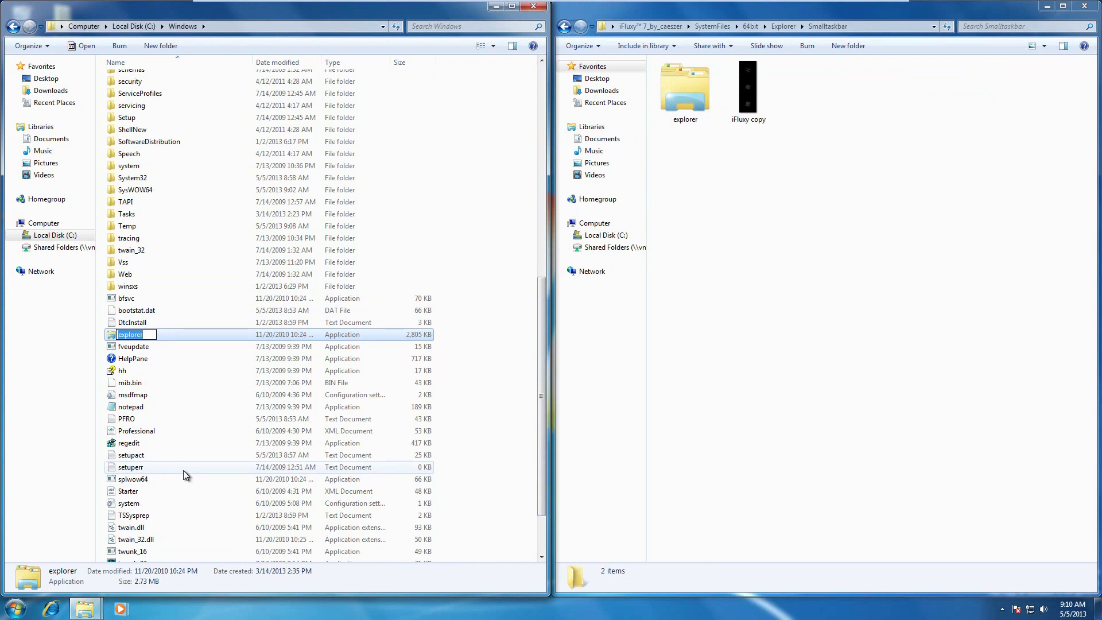
key("End")
type("backup")
key("Return")
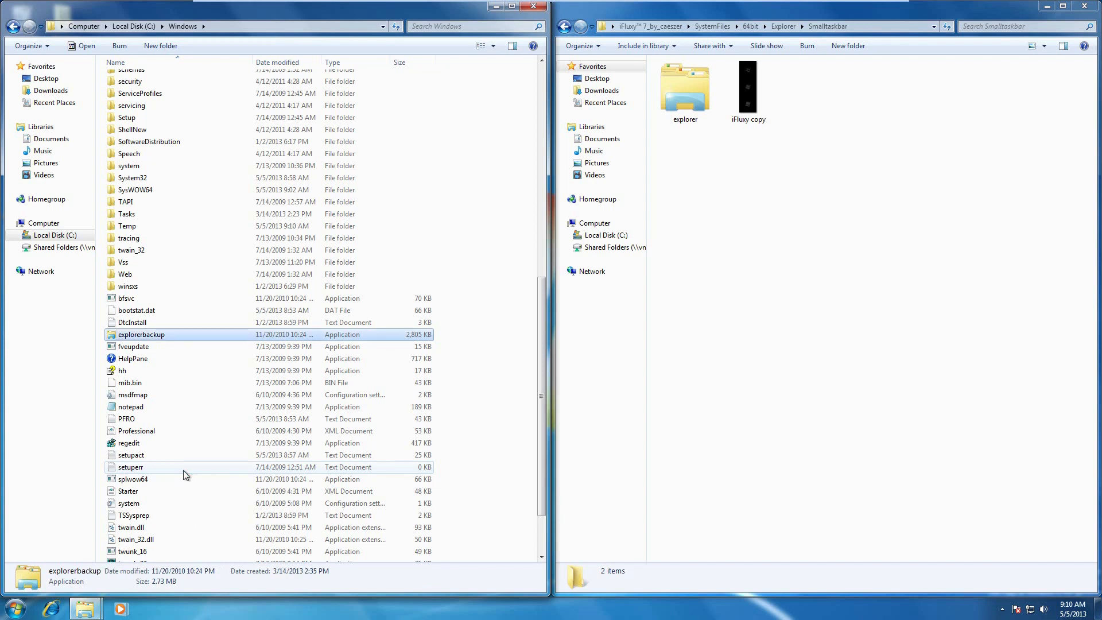
Step: Copy the explorer application from the Smalltaskbar folder into C:\Windows, granting administrator permission
right_click(666, 104)
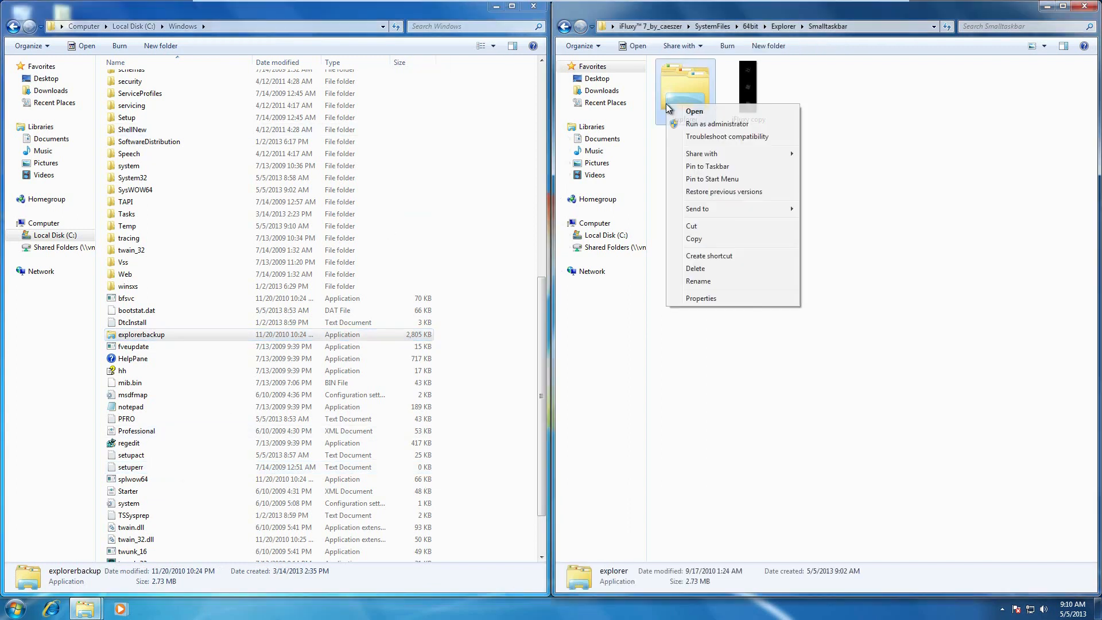
left_click(690, 232)
right_click(97, 348)
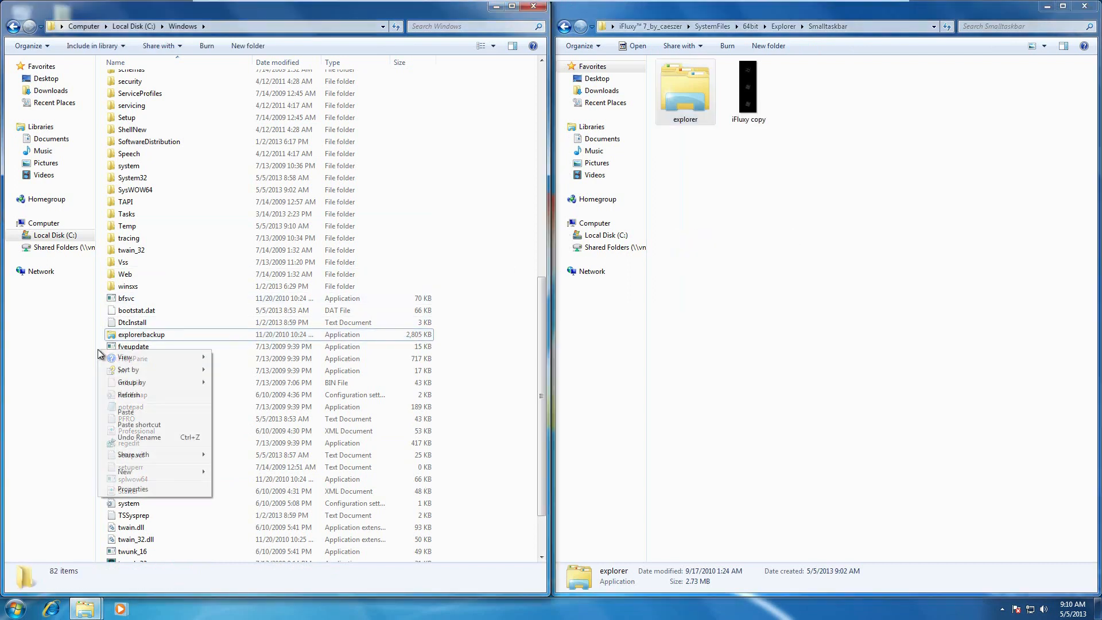
left_click(124, 412)
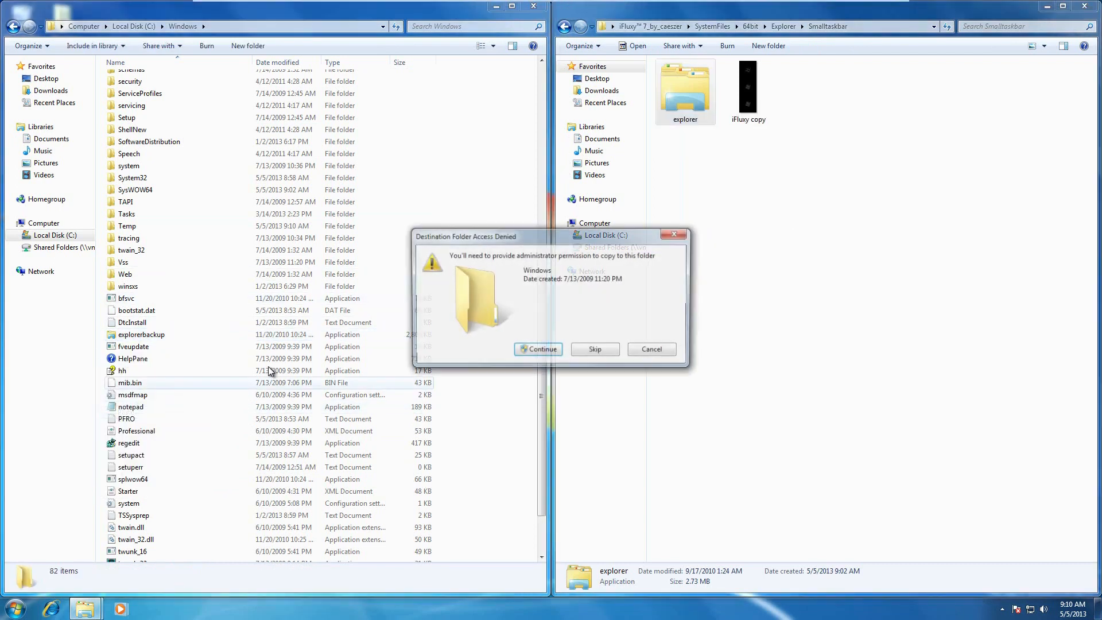
left_click(542, 350)
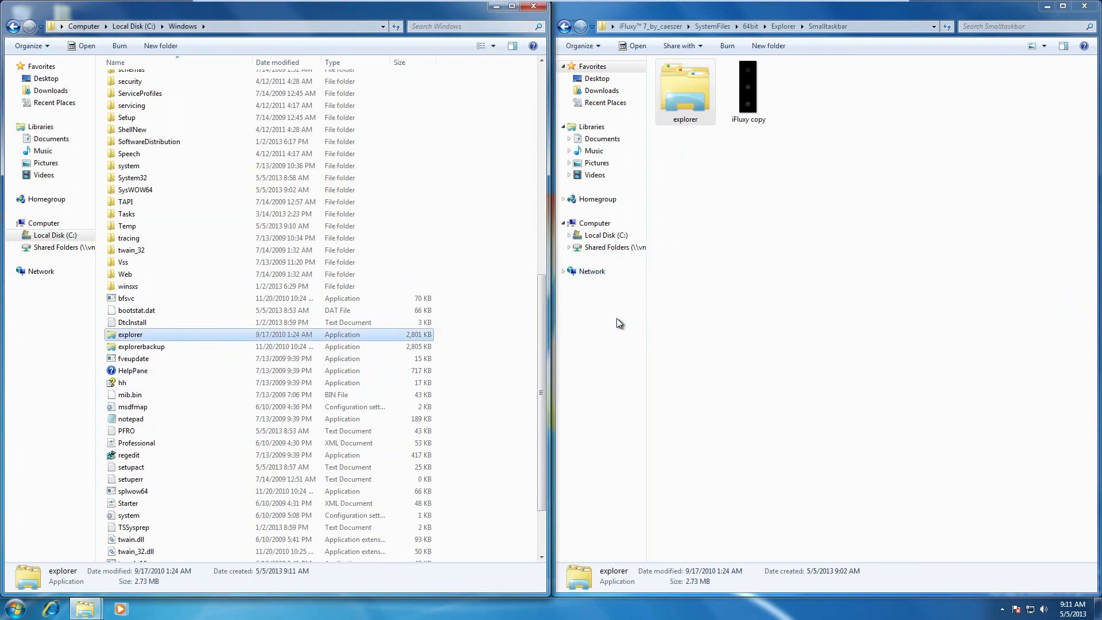
Step: Open the pack's 64bit Explorerframe folder and find the matching ExplorerFrame.dll in C:\Windows\System32
left_click(564, 27)
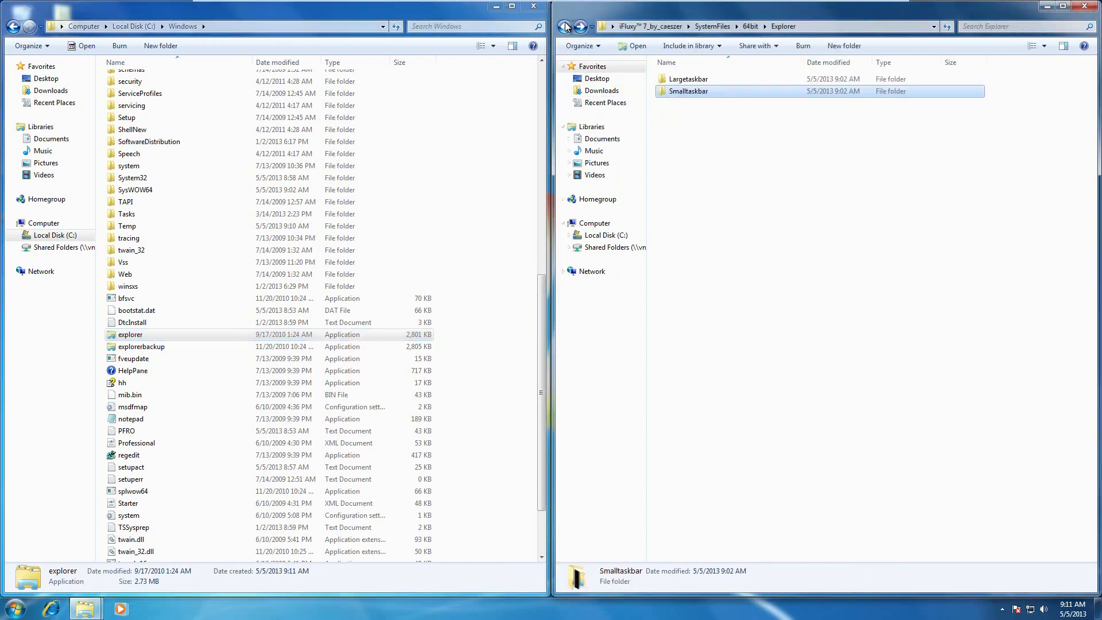
left_click(559, 28)
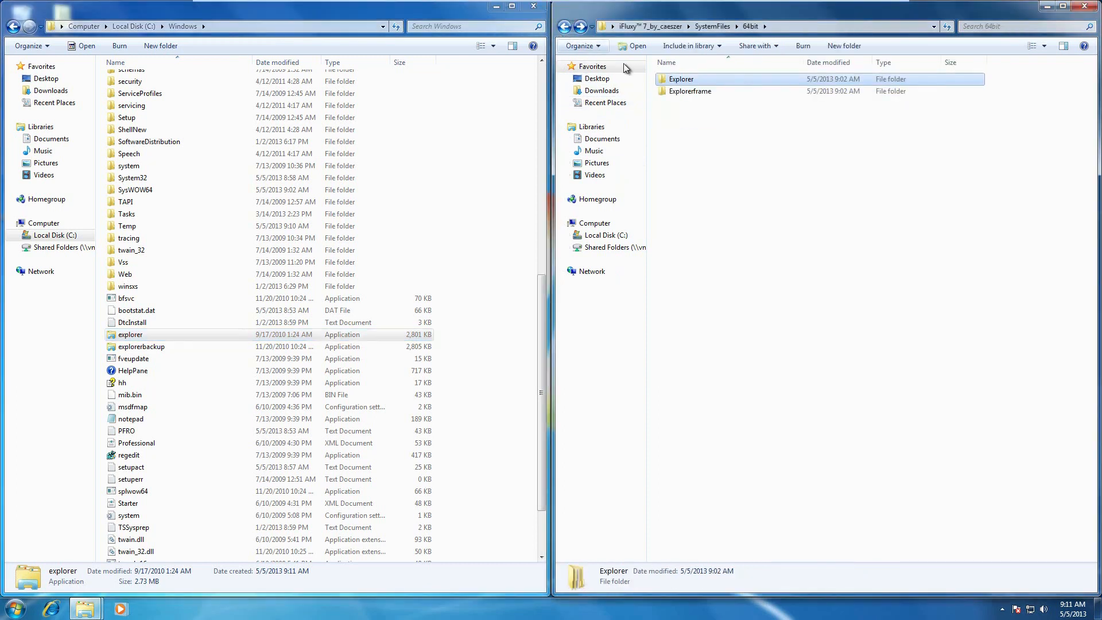
left_click(691, 91)
double_click(691, 91)
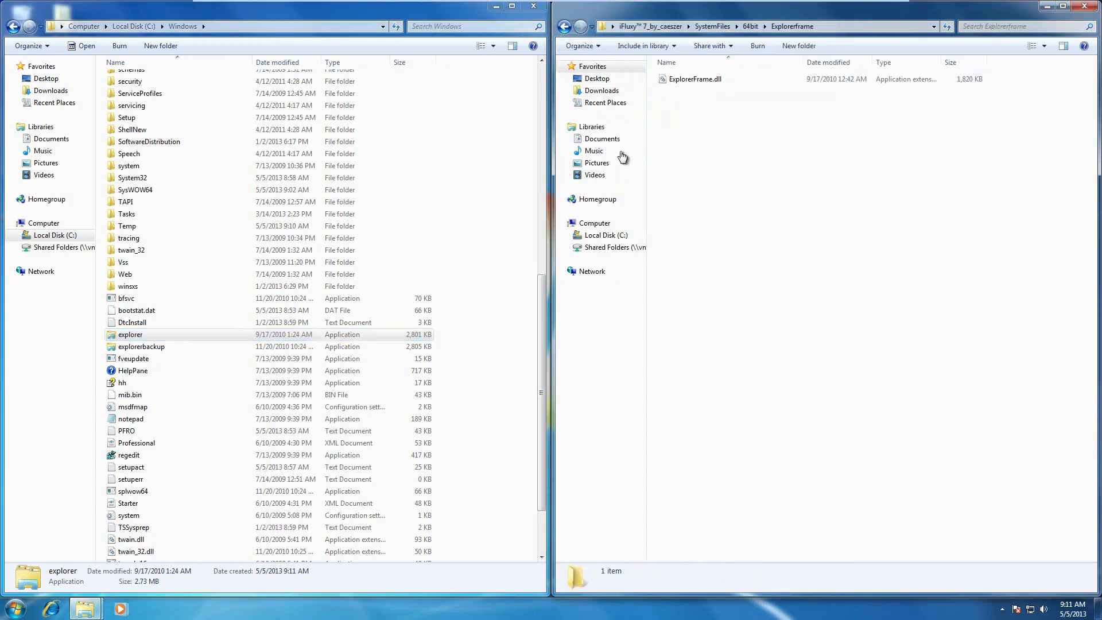
double_click(148, 178)
left_click(157, 190)
type("ex")
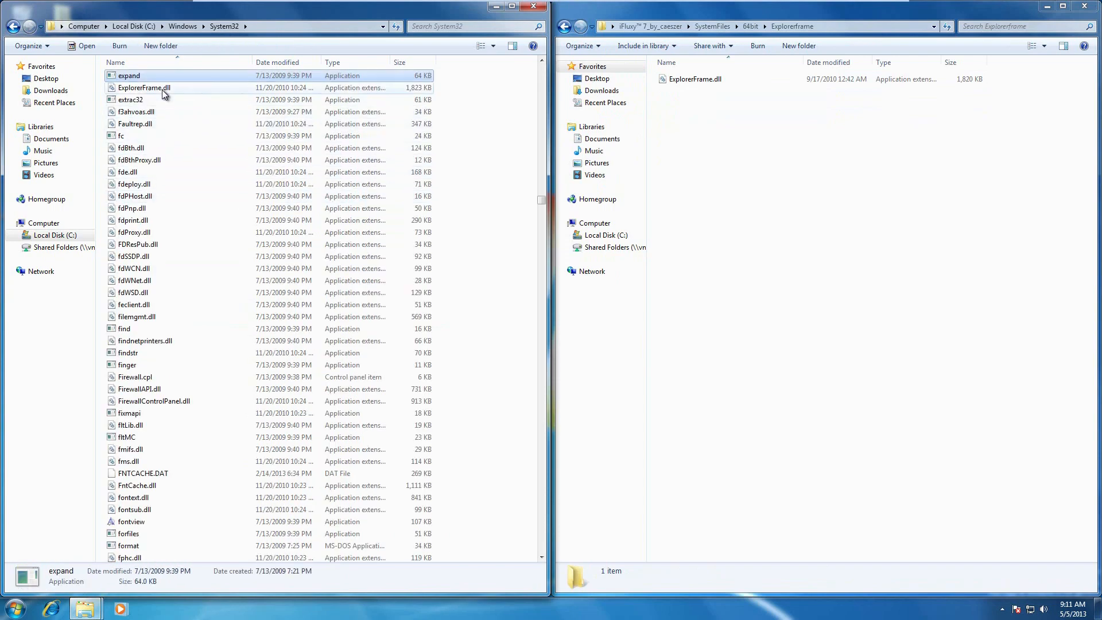
Step: Rename the original ExplorerFrame.dll in System32 as ExplorerFrame.dll.backup
mouse_move(162, 90)
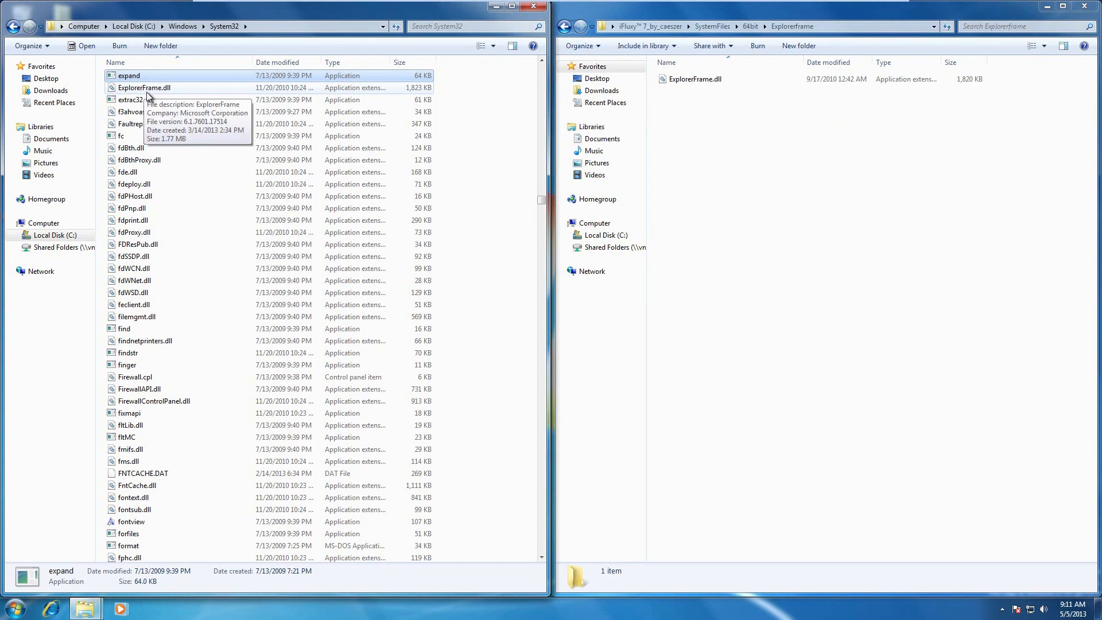
right_click(152, 88)
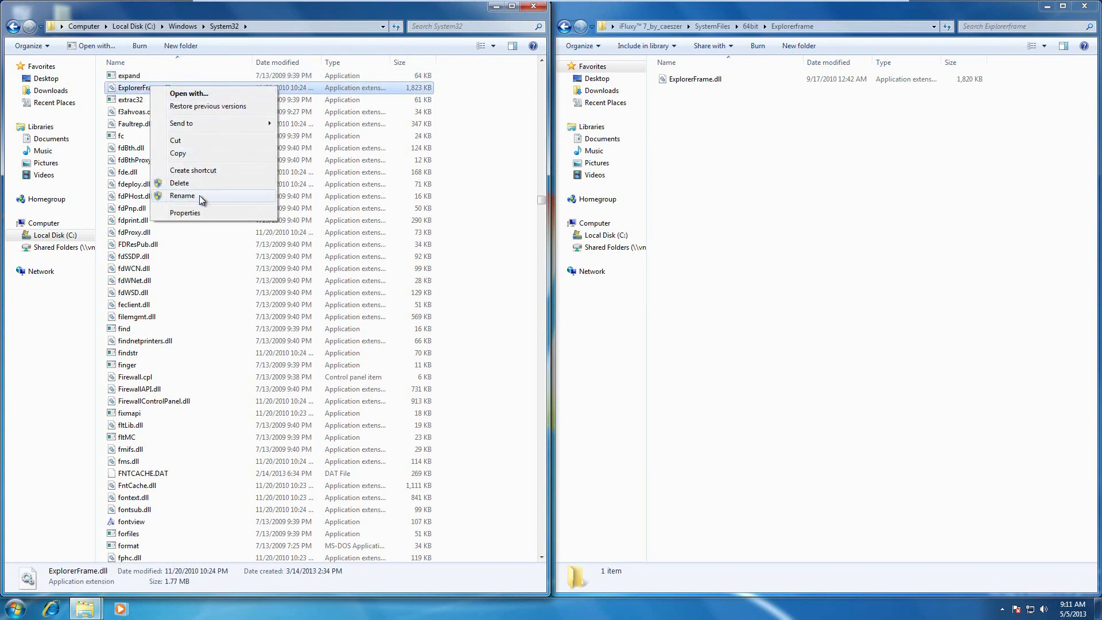
left_click(199, 195)
left_click(181, 87)
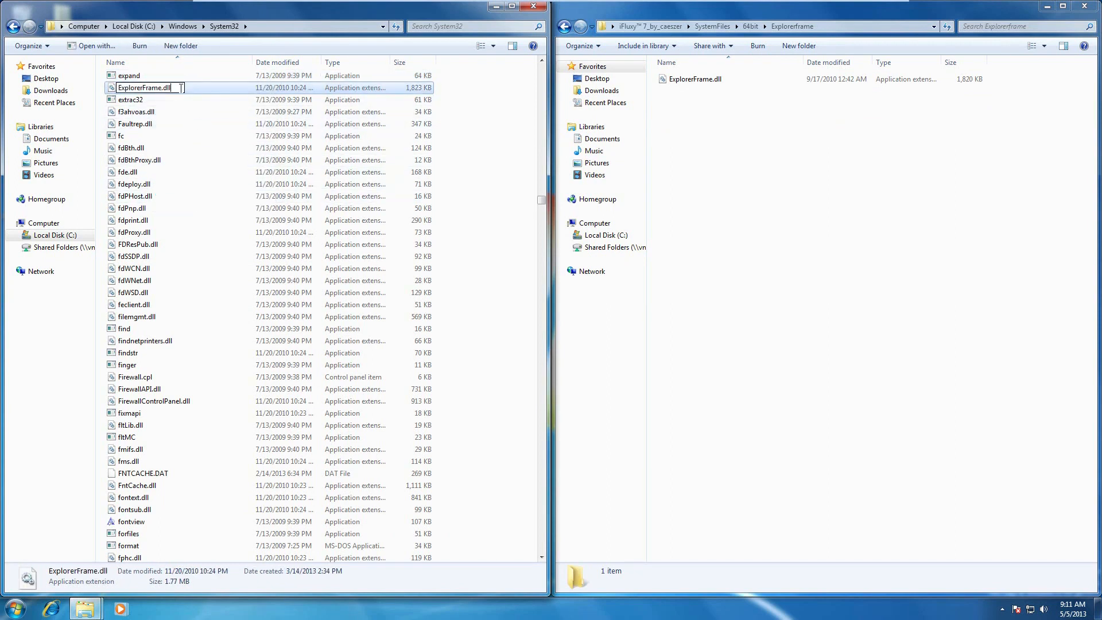
type(".backup")
key("Return")
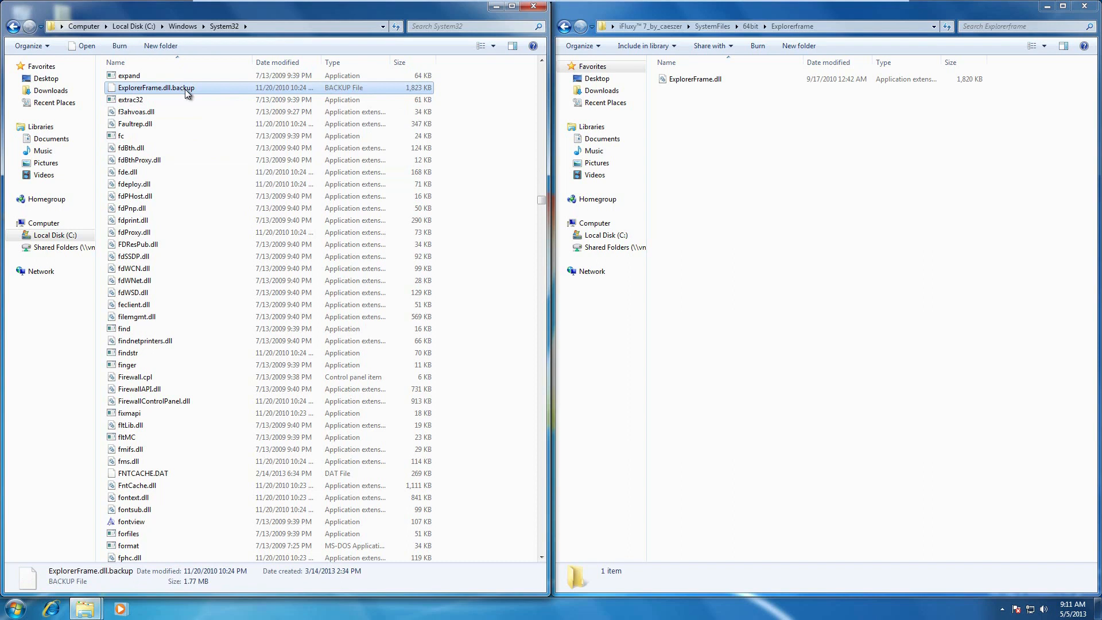
Step: Copy ExplorerFrame.dll from the pack's Explorerframe folder into C:\Windows\System32
right_click(678, 78)
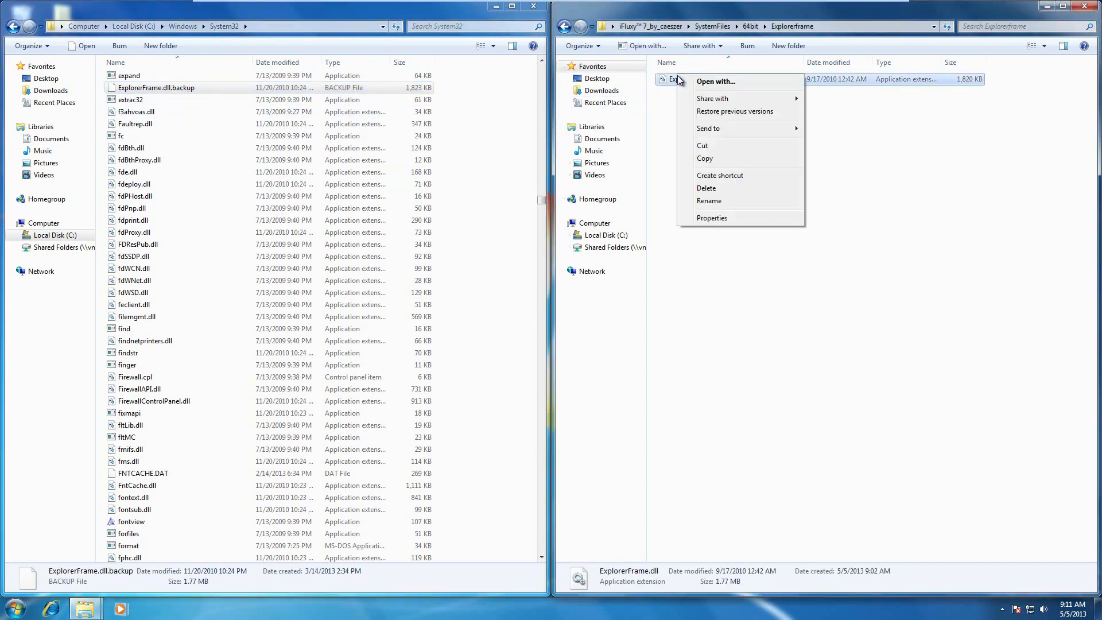
left_click(711, 160)
right_click(519, 184)
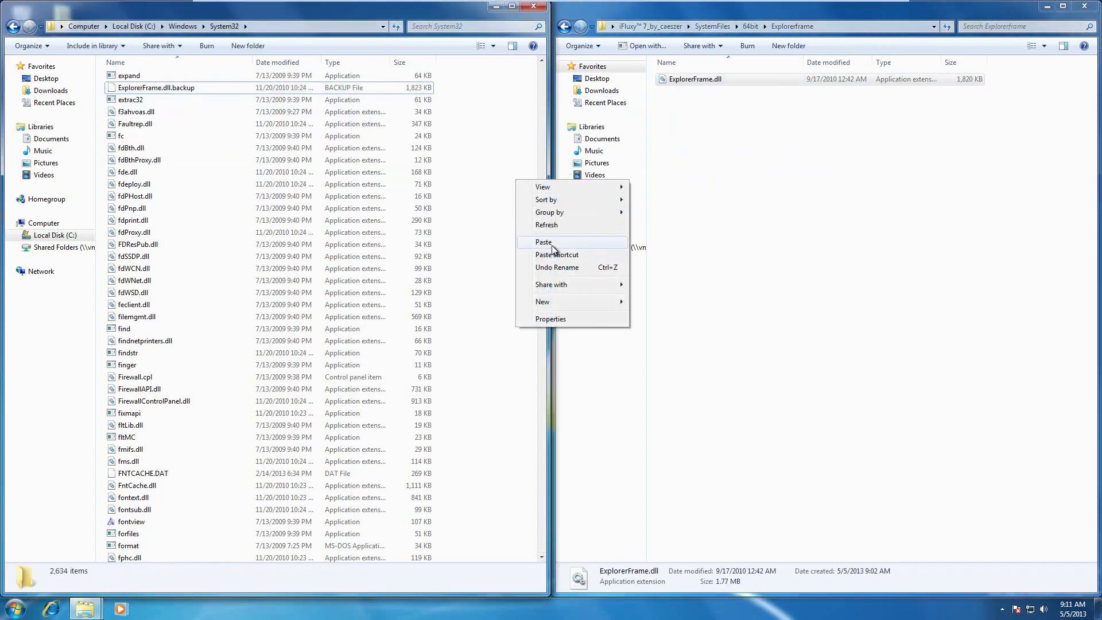
left_click(552, 245)
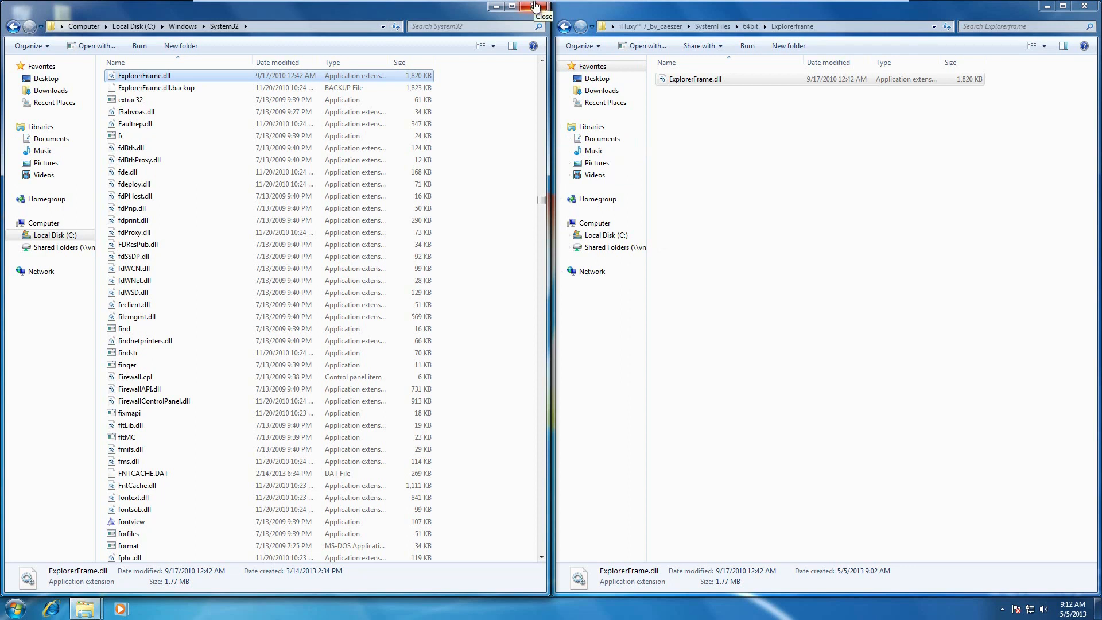
Step: Copy all the iFluxy theme folders and theme files from the pack's Themes folder, with the other window showing Local Disk (C:)
left_click(564, 27)
left_click(564, 26)
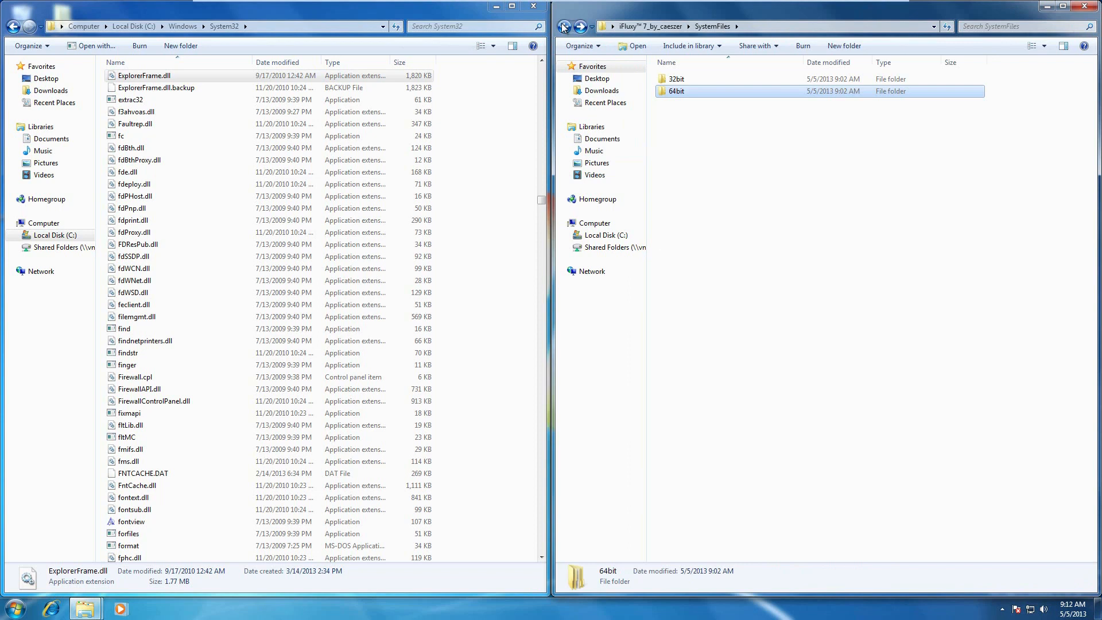
left_click(564, 27)
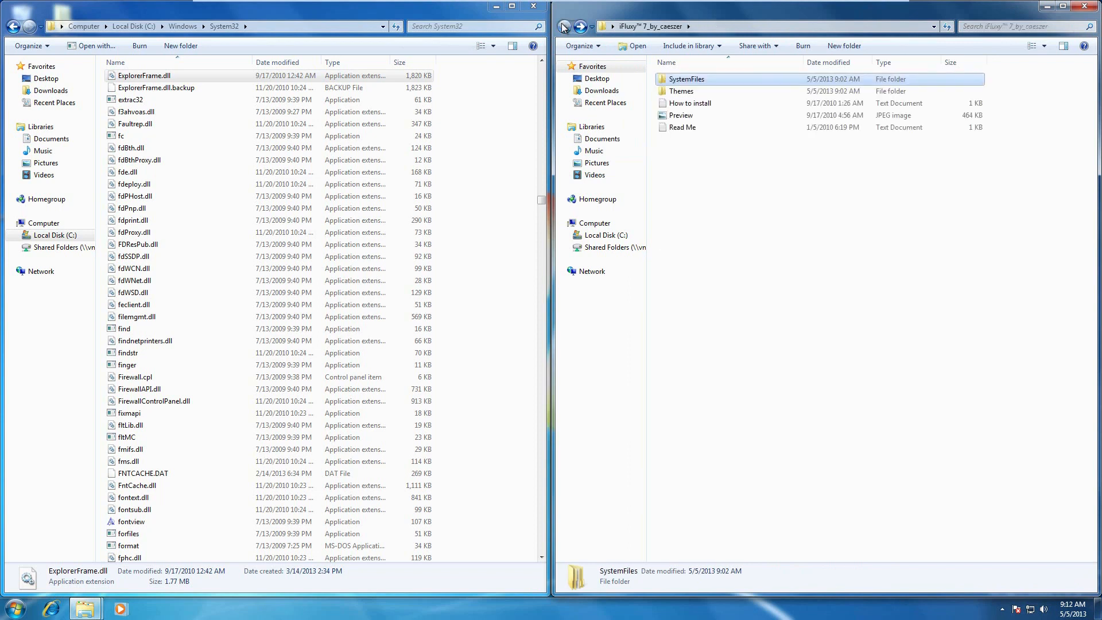
left_click(13, 26)
left_click(13, 26)
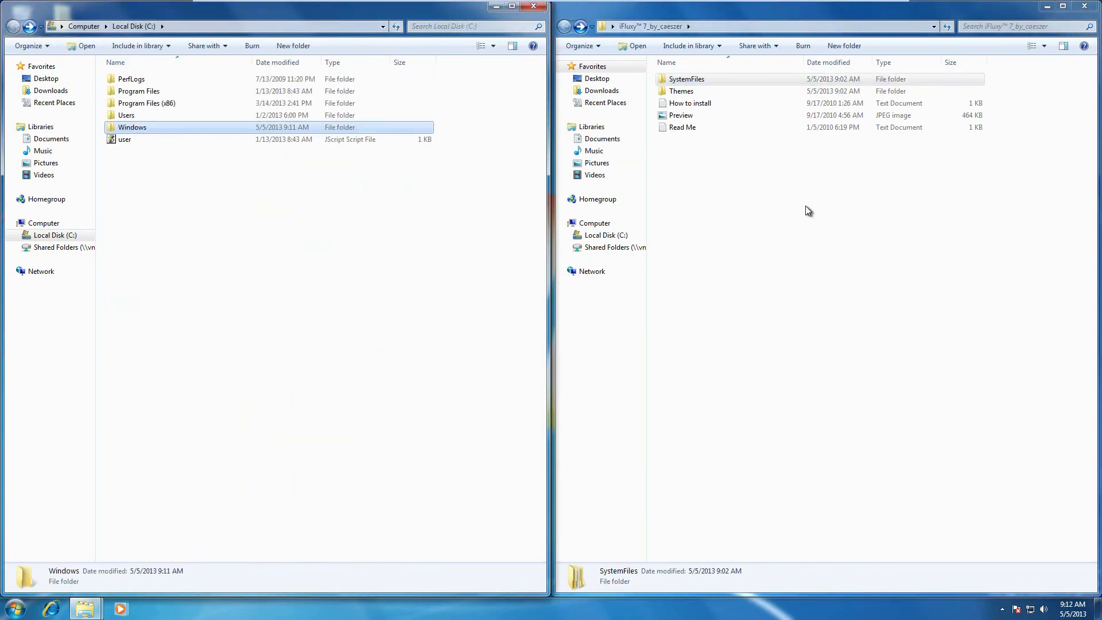
double_click(714, 95)
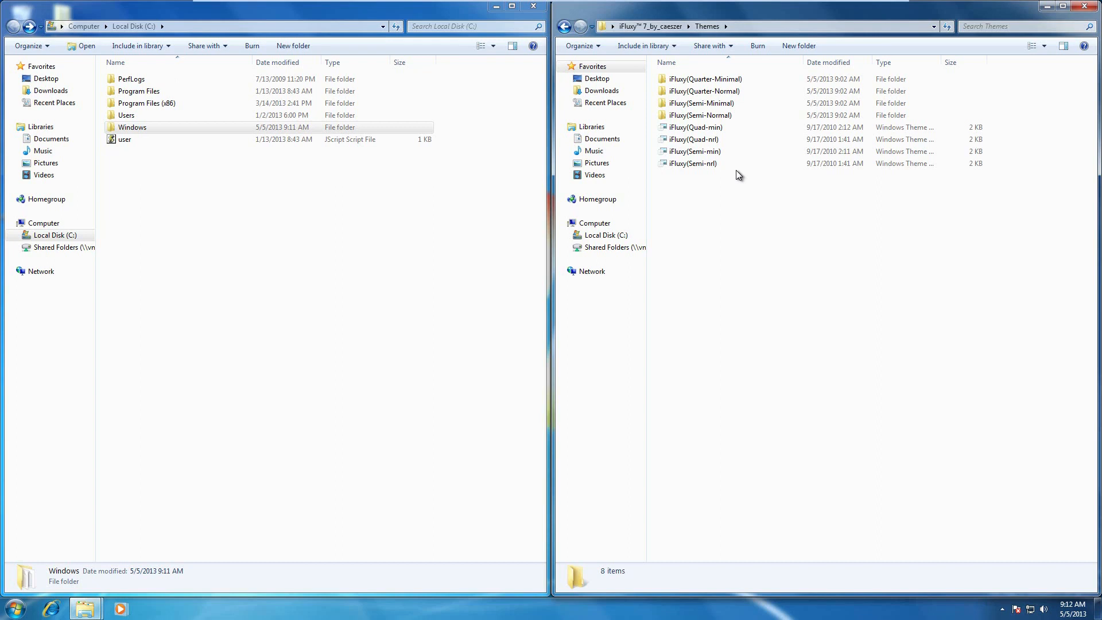
left_click_drag(732, 172, 701, 72)
right_click(701, 74)
left_click(729, 160)
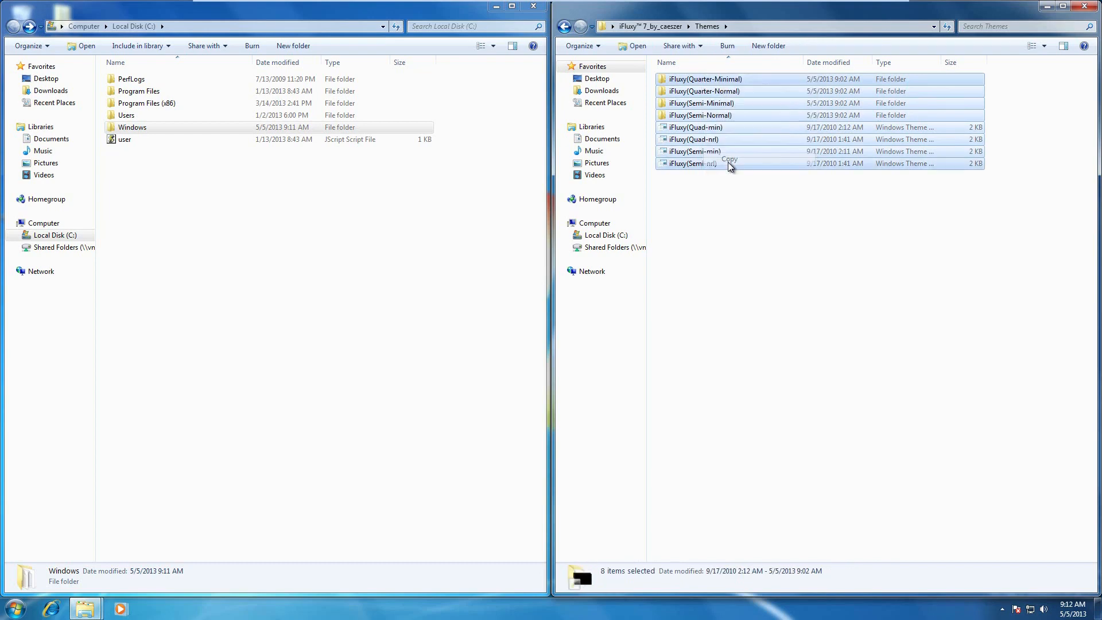
Step: Paste the copied iFluxy items into C:\Windows\Resources\Themes, granting administrator permission for all items, and close both folder windows
double_click(137, 129)
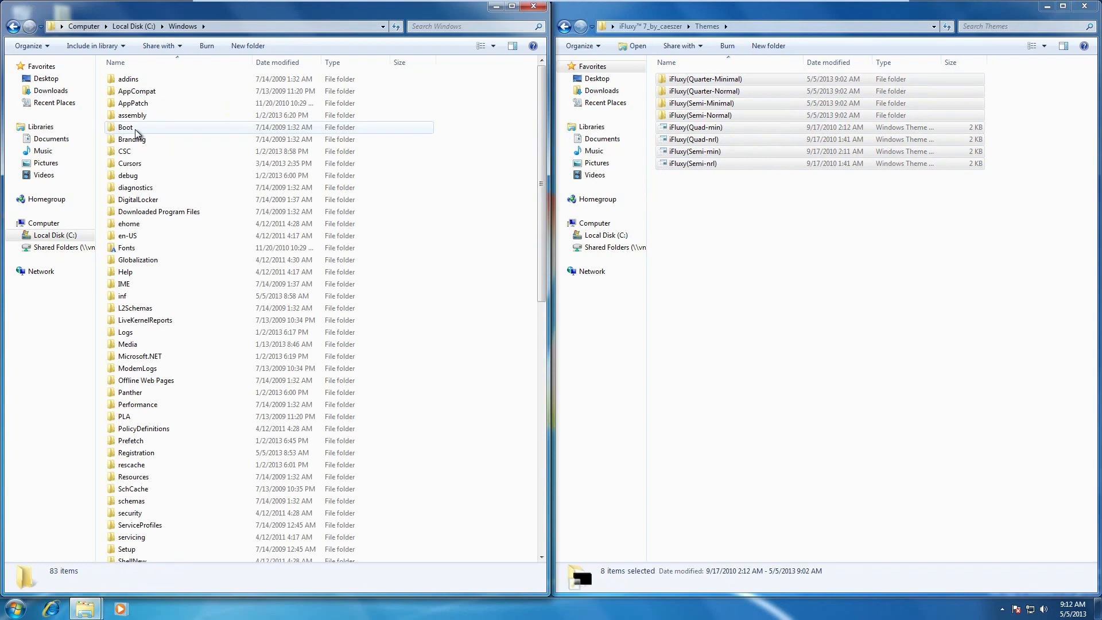
left_click(184, 332)
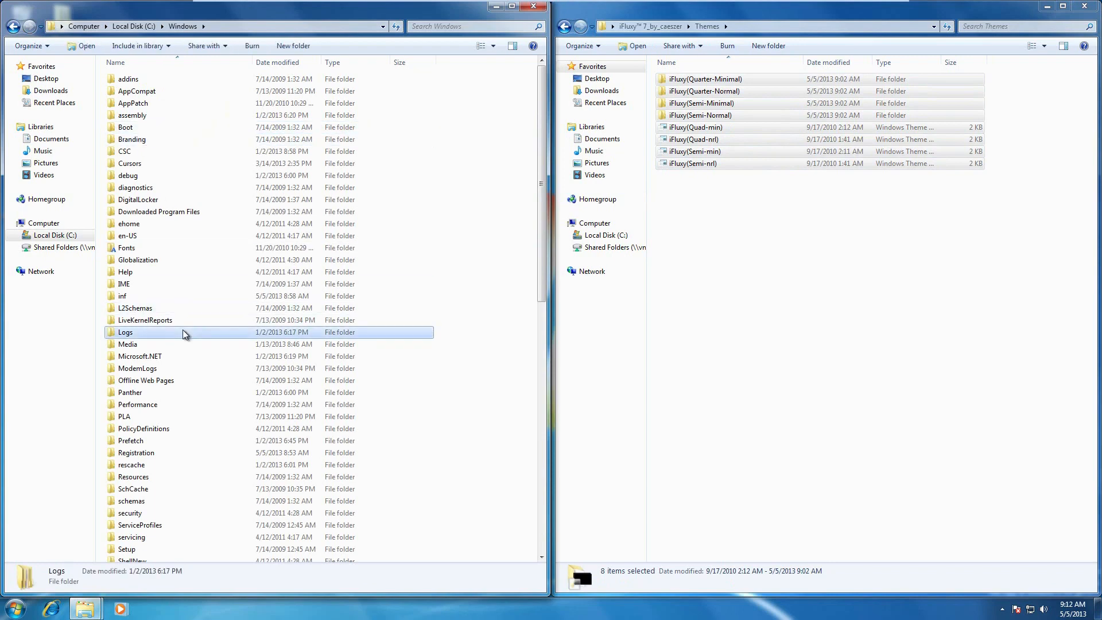
key("r")
double_click(150, 477)
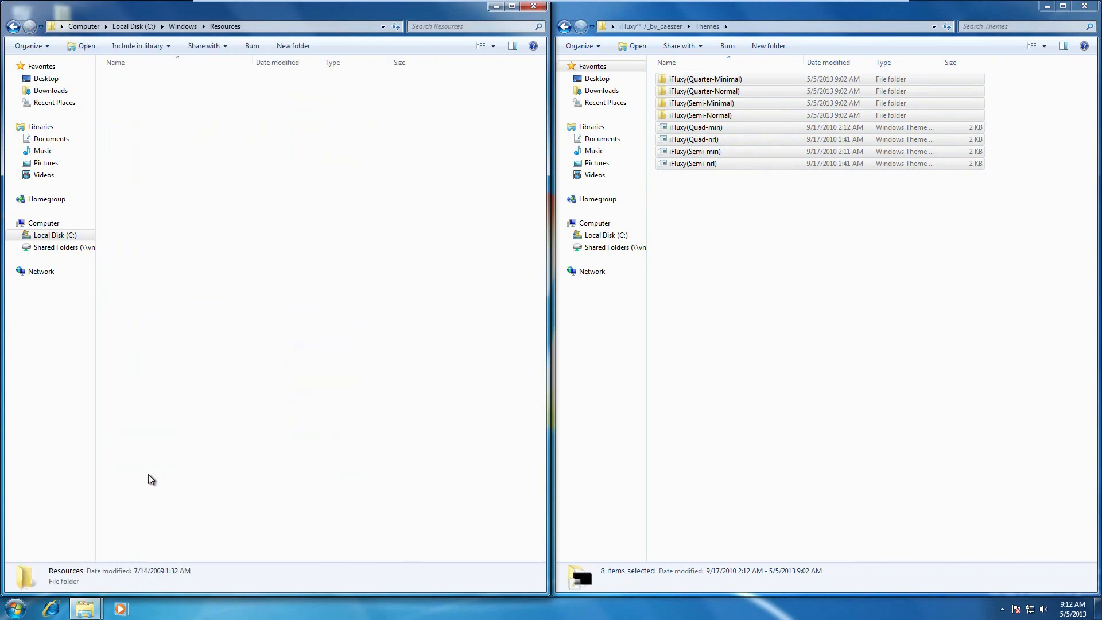
double_click(138, 91)
right_click(213, 338)
left_click(236, 416)
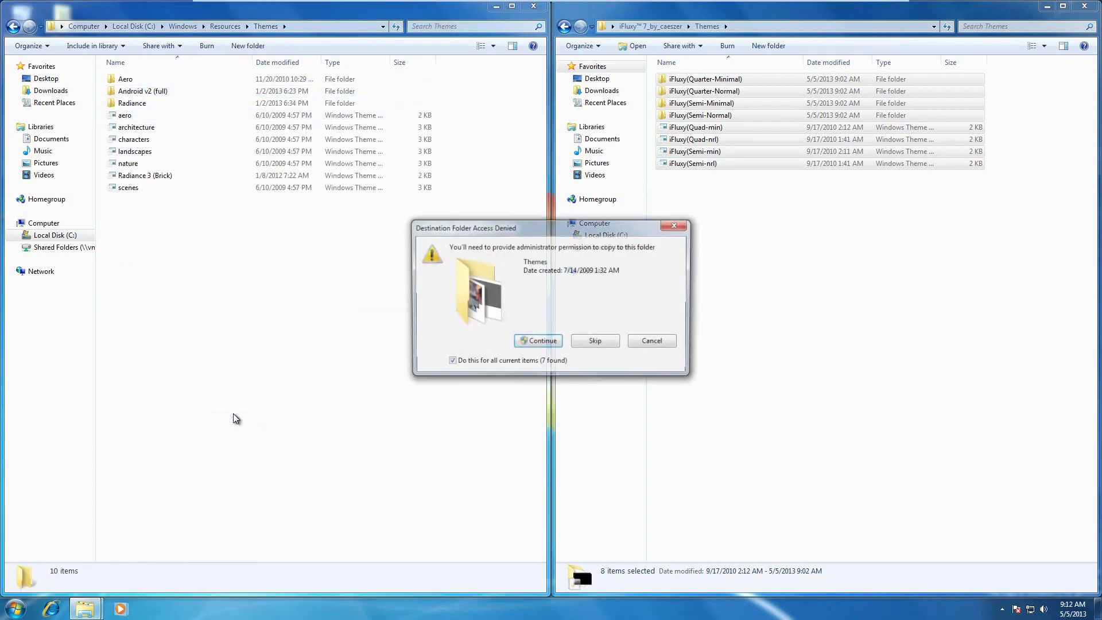
left_click(544, 342)
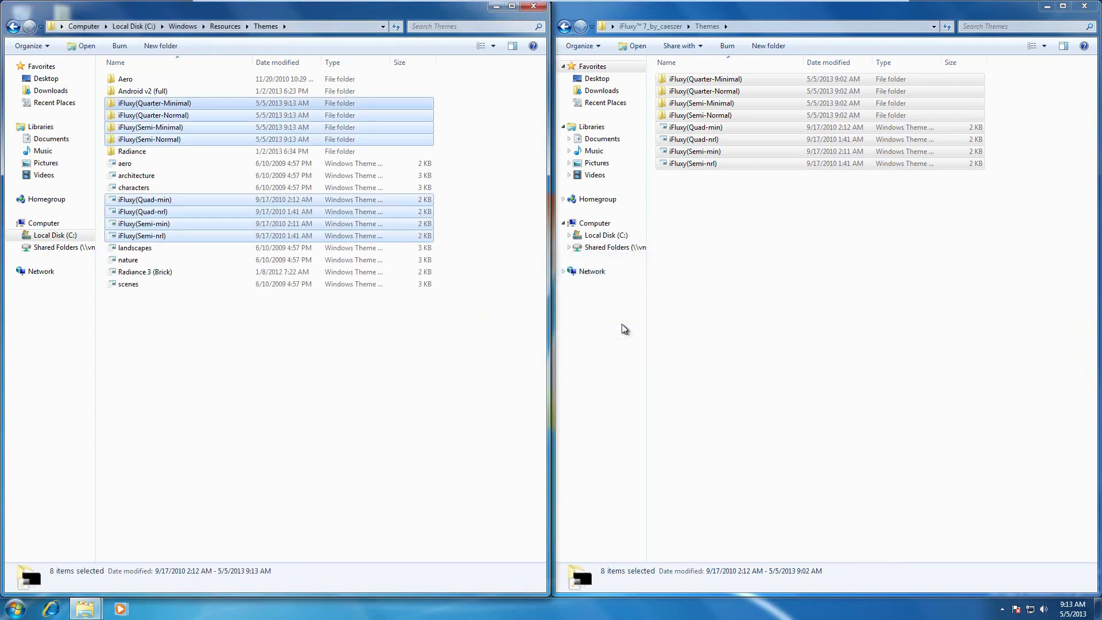
left_click(533, 7)
left_click(1076, 10)
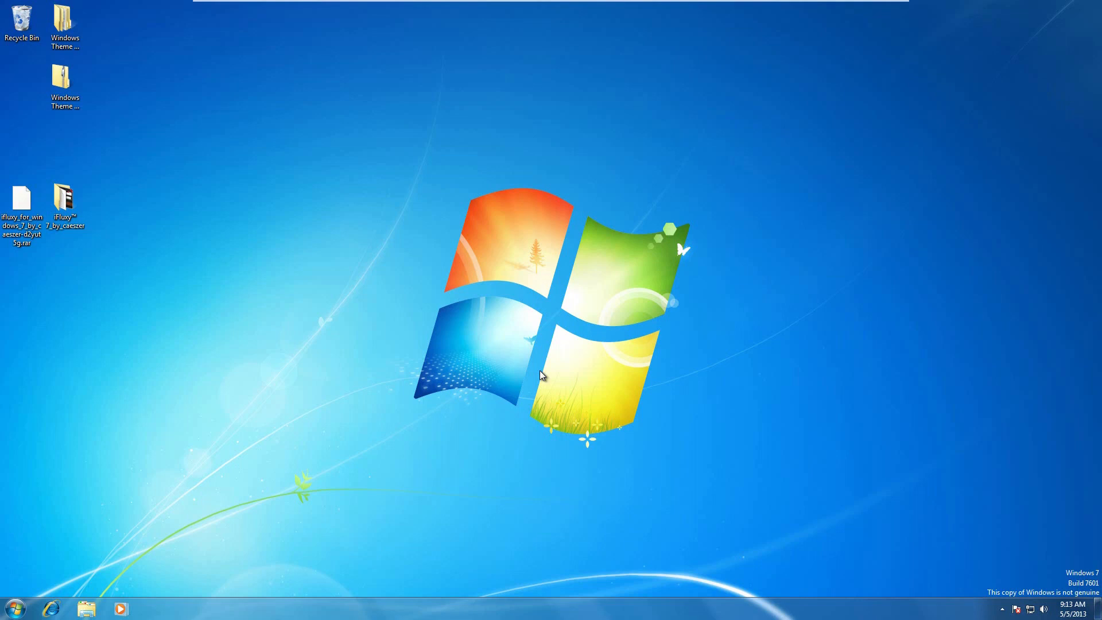
Step: End the explorer.exe process in Windows Task Manager
right_click(540, 613)
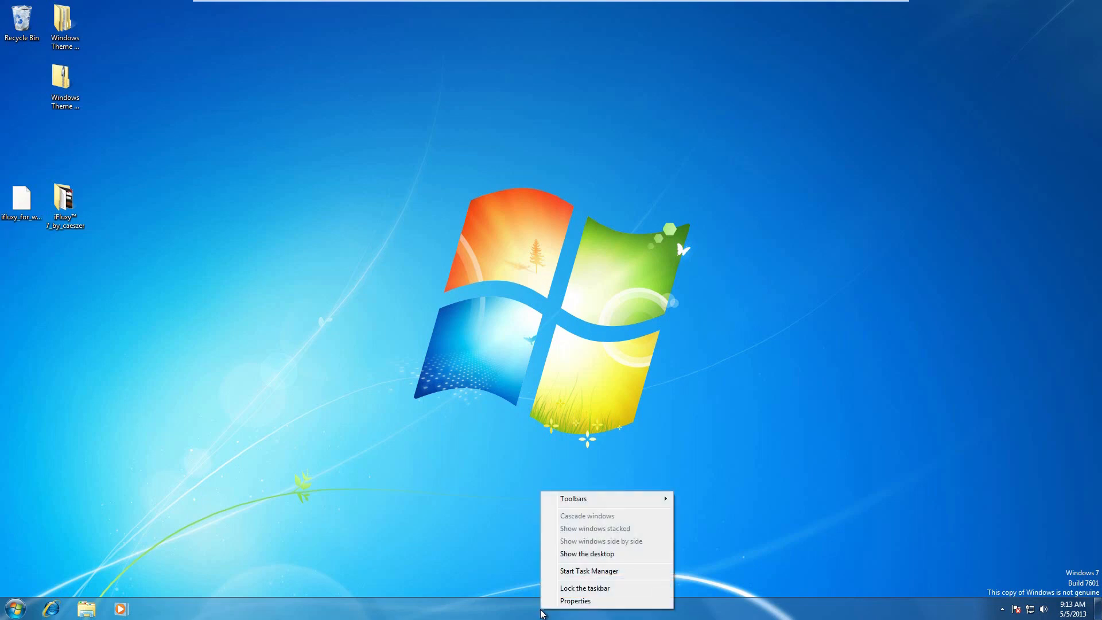
left_click(583, 571)
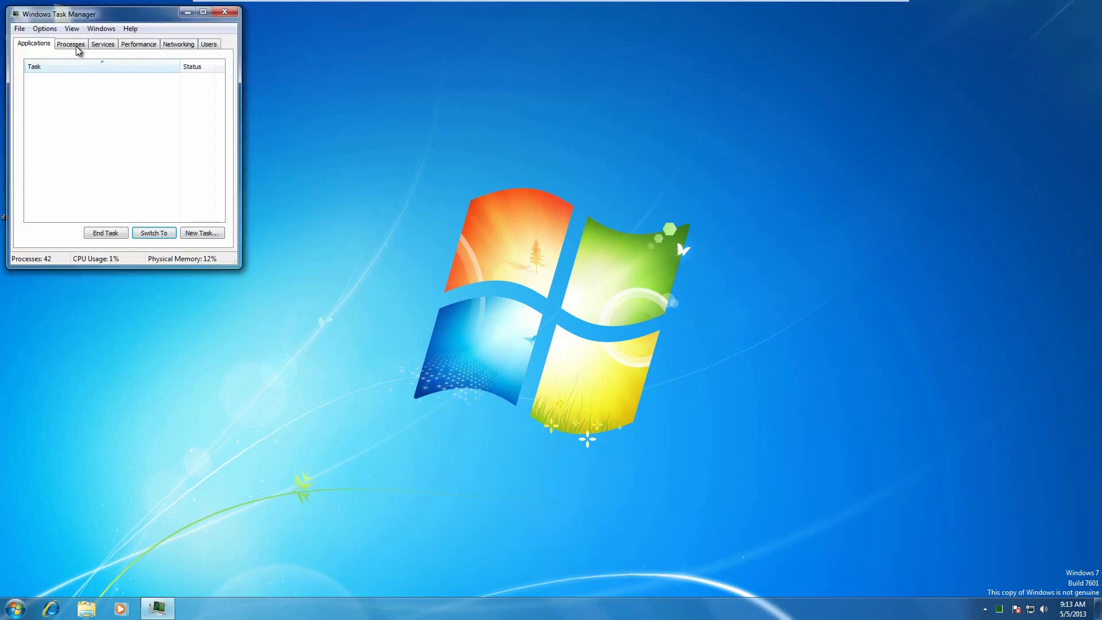
left_click(75, 47)
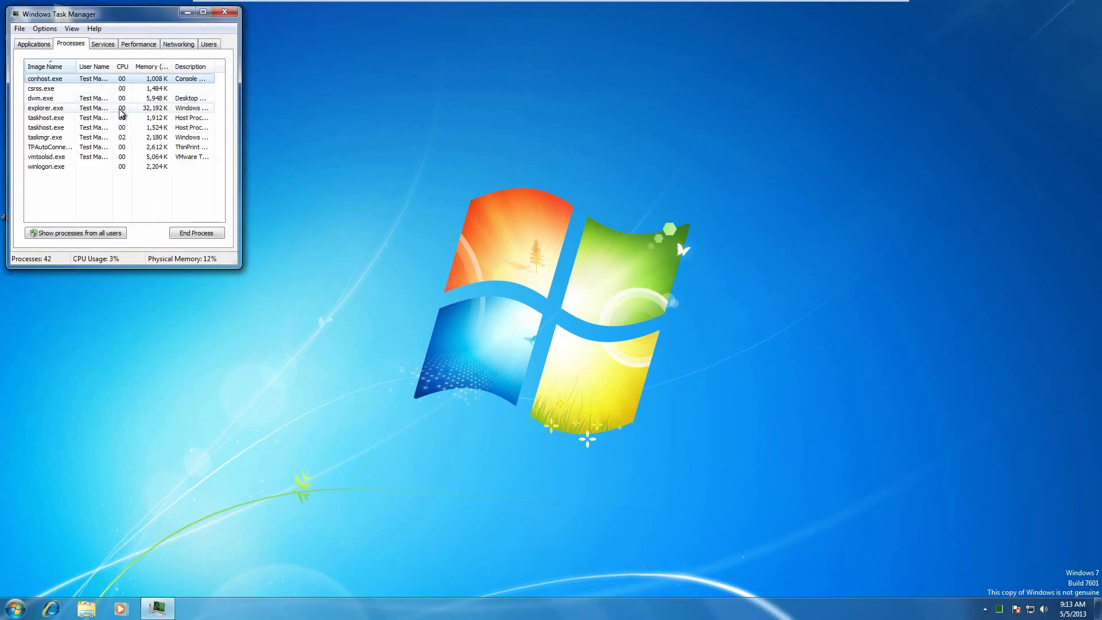
left_click(84, 109)
left_click(214, 235)
left_click(576, 323)
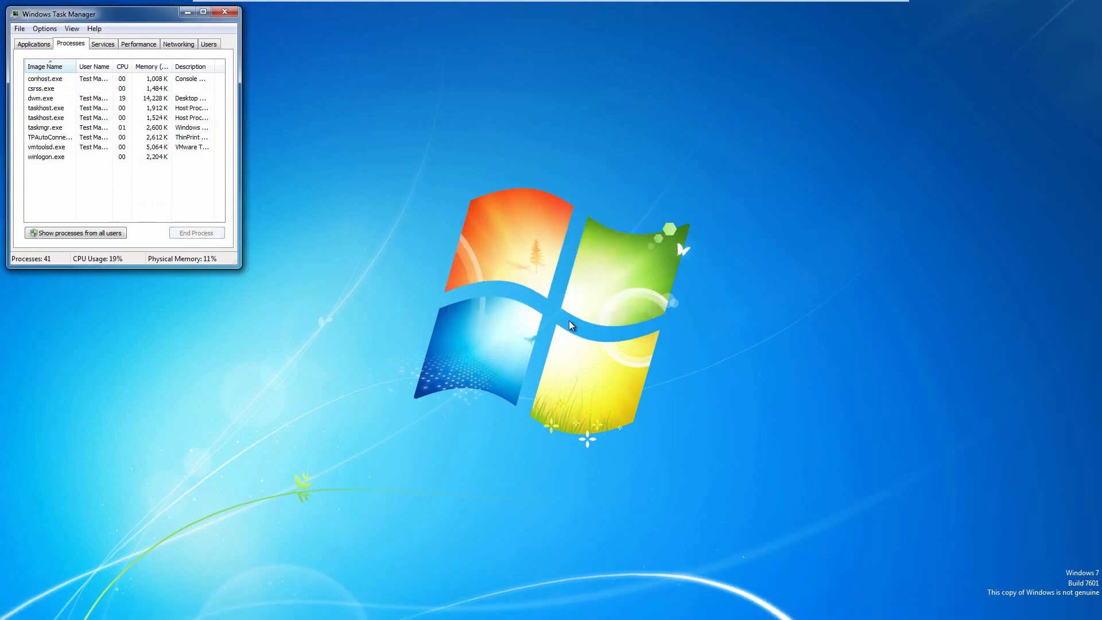
Step: Run C:\Windows\explorer.exe as a new task, and close Task Manager and the Flash Player update notice
left_click(38, 45)
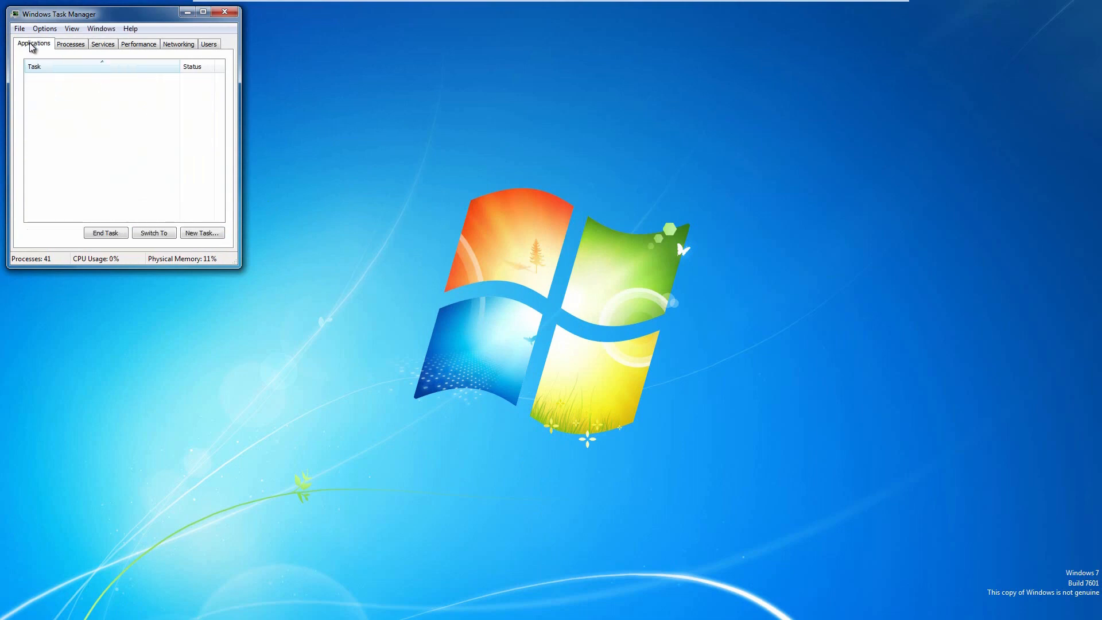
left_click(188, 234)
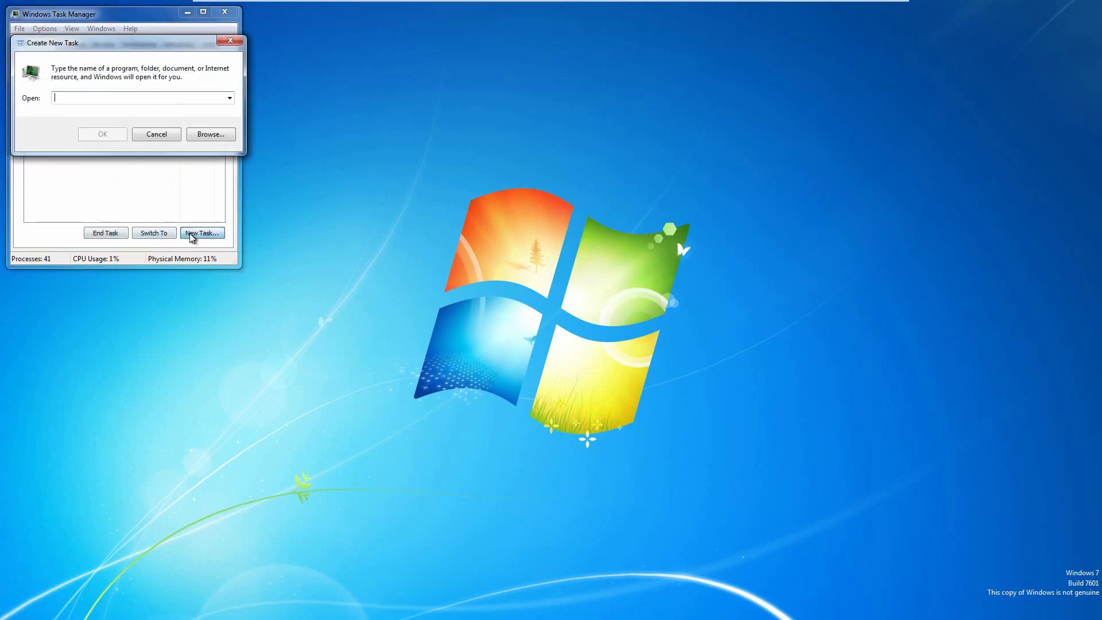
left_click(209, 135)
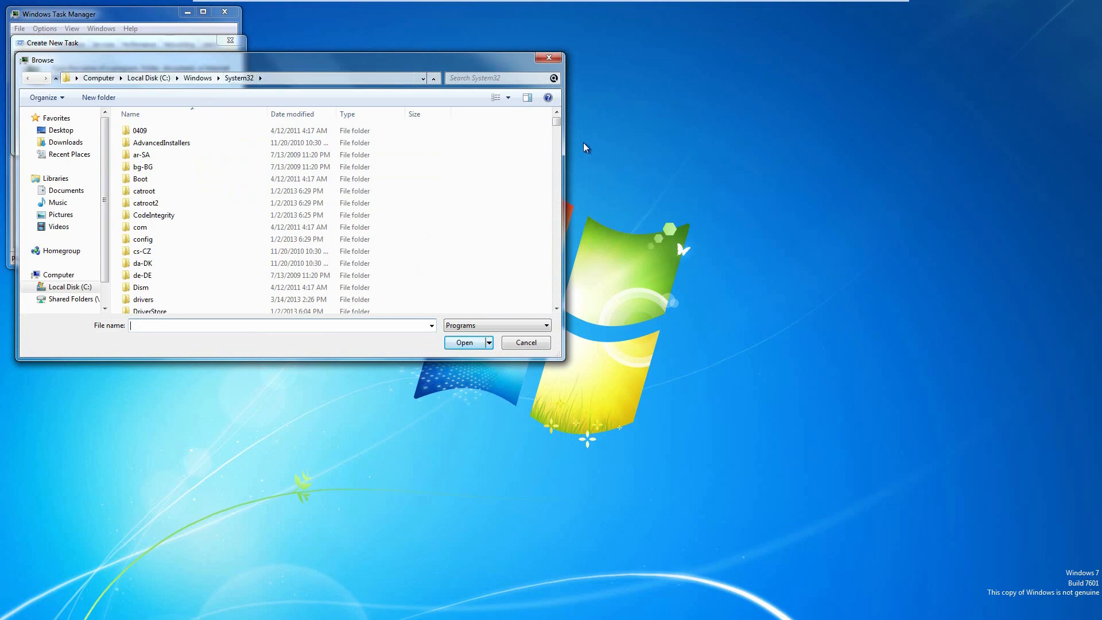
left_click(197, 78)
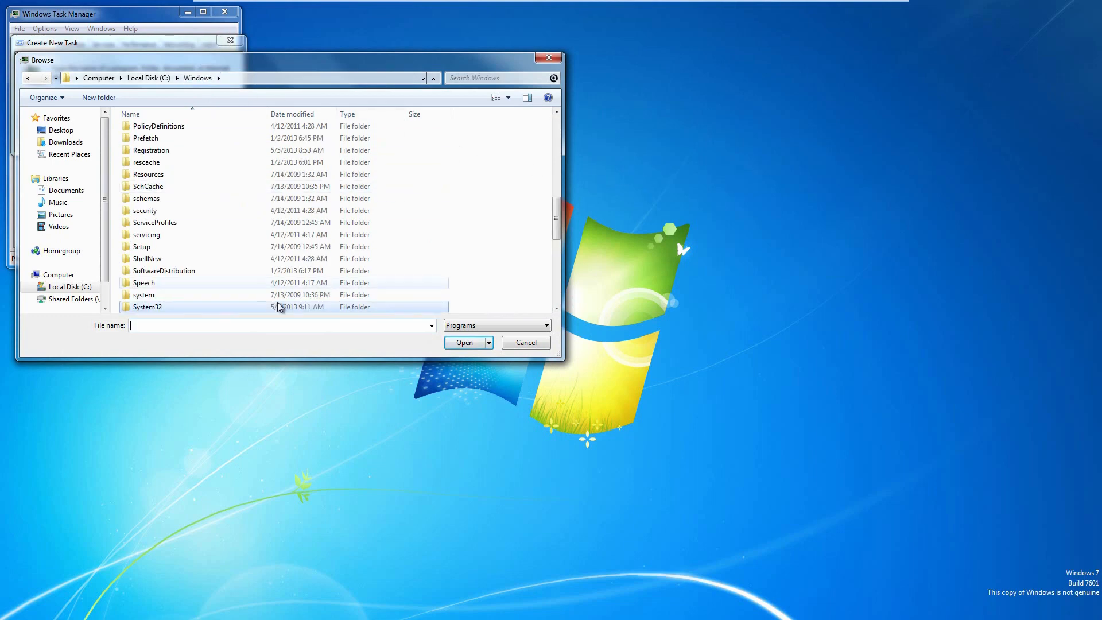
left_click(272, 325)
type("ex")
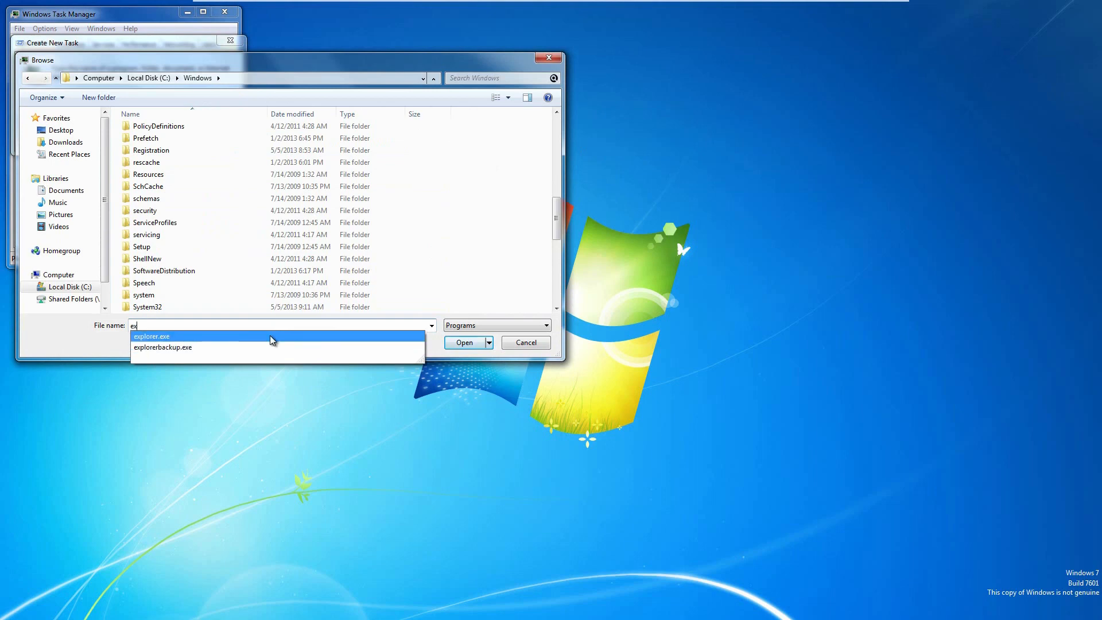
left_click(271, 337)
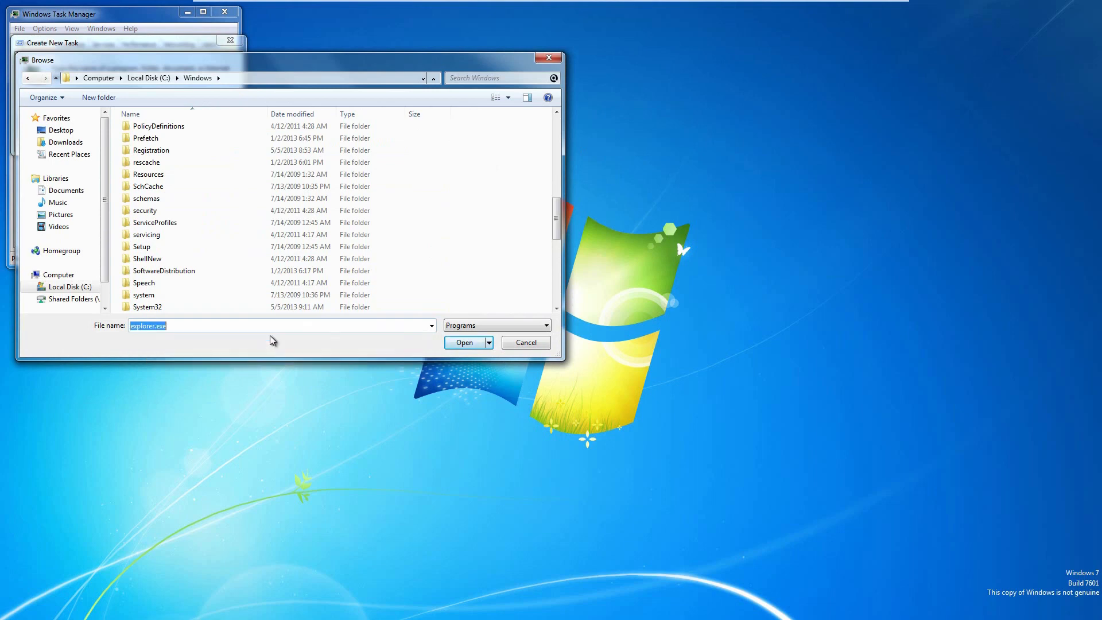
left_click(476, 344)
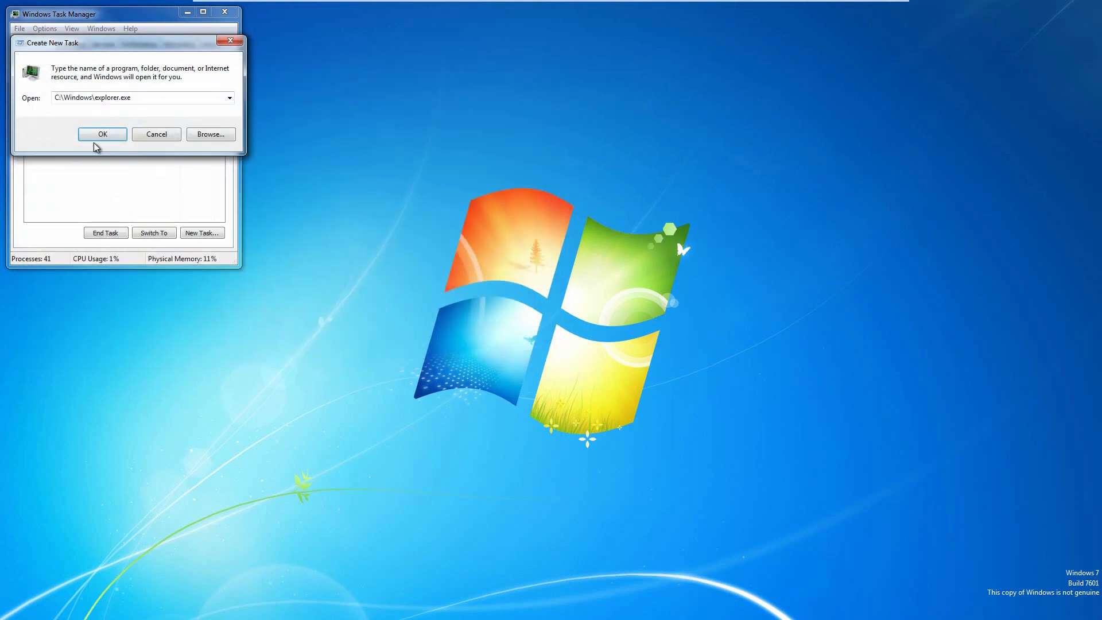
left_click(103, 135)
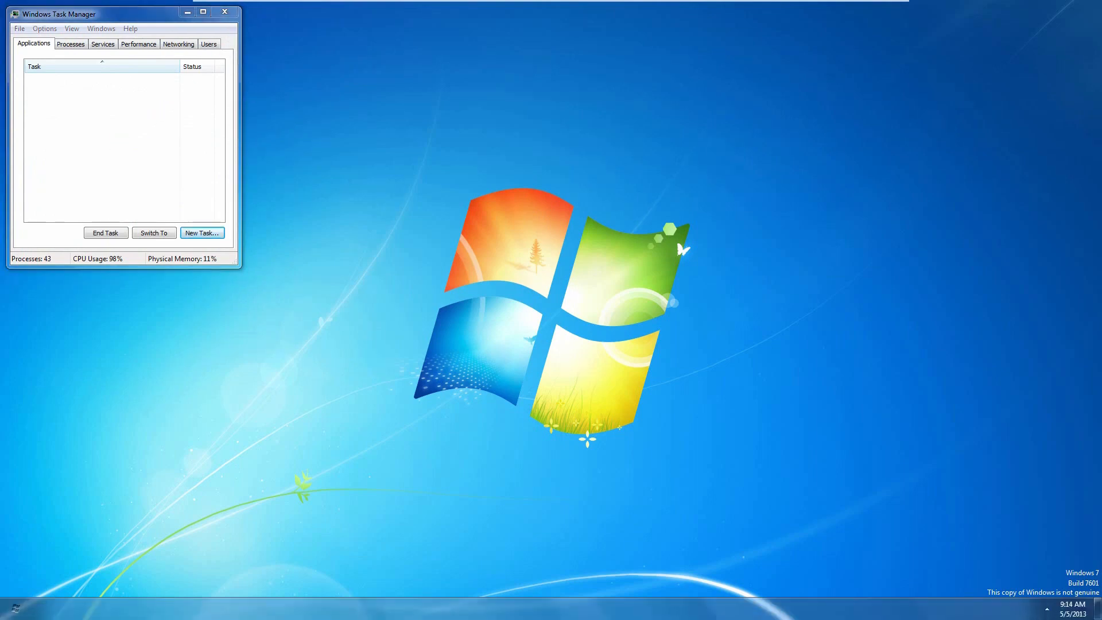
left_click(225, 11)
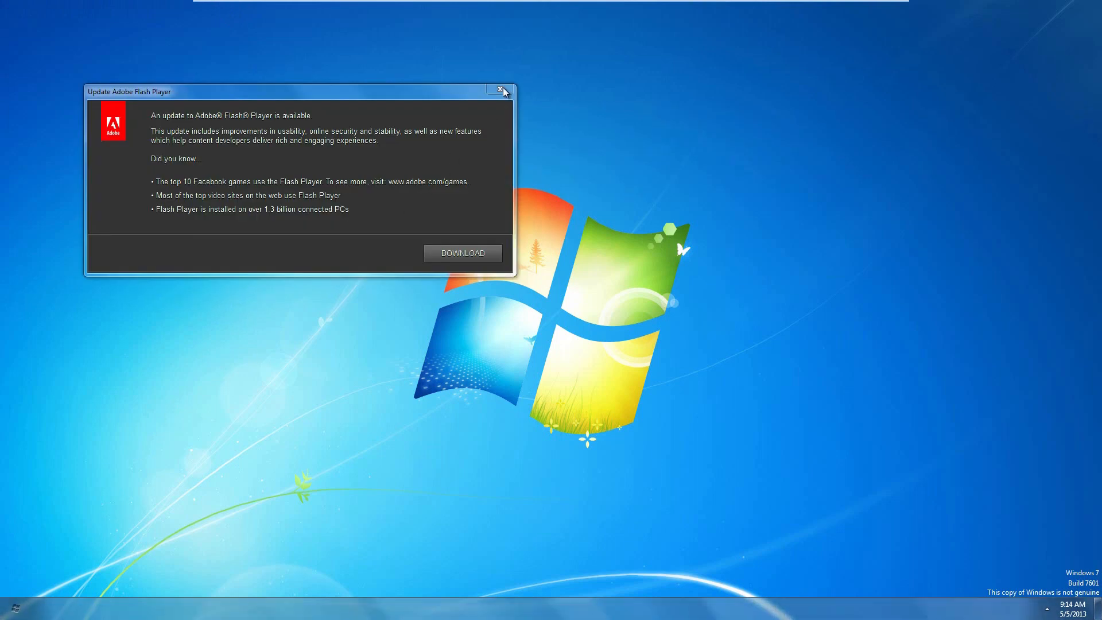
left_click(460, 248)
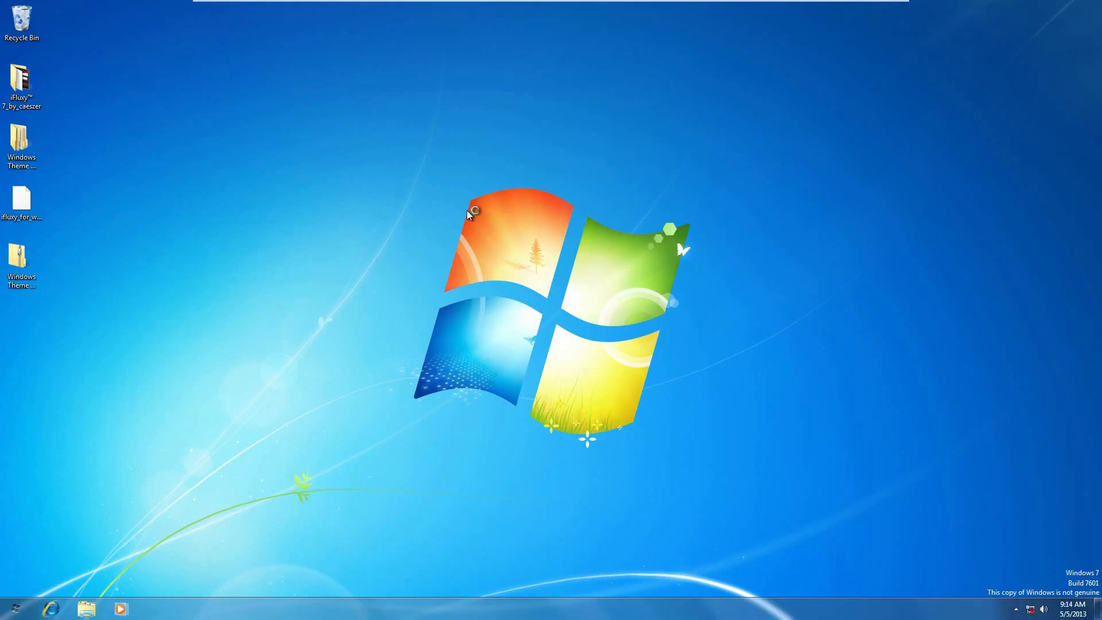
Step: Apply the installed iFluxy(Semi-min) theme in the desktop's Personalization settings and close the settings window
right_click(368, 246)
left_click(394, 369)
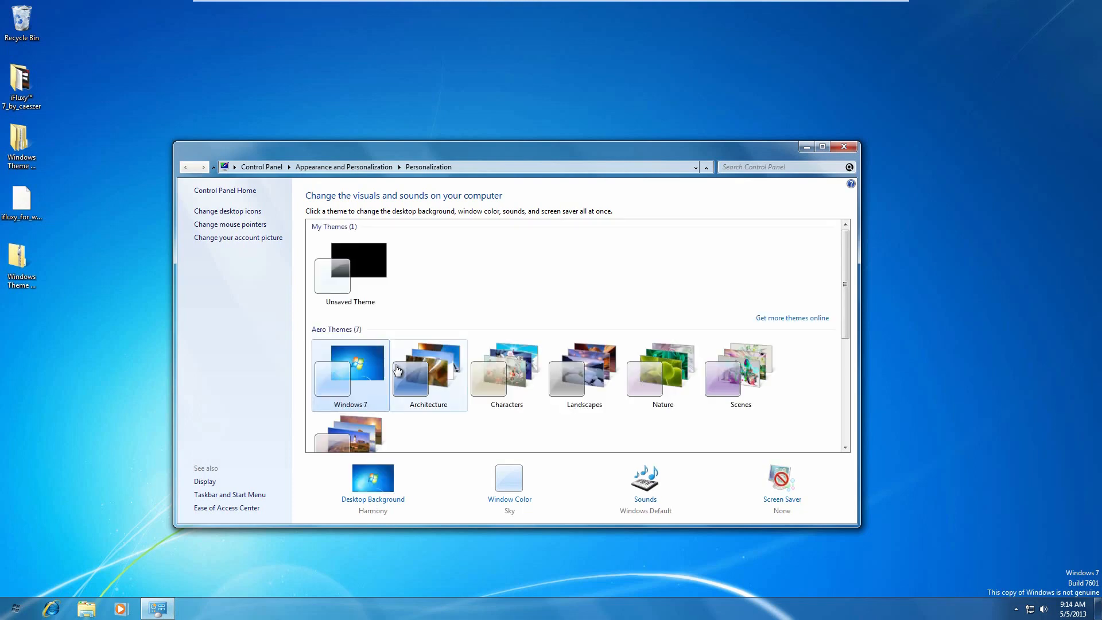
left_click_drag(846, 253, 837, 348)
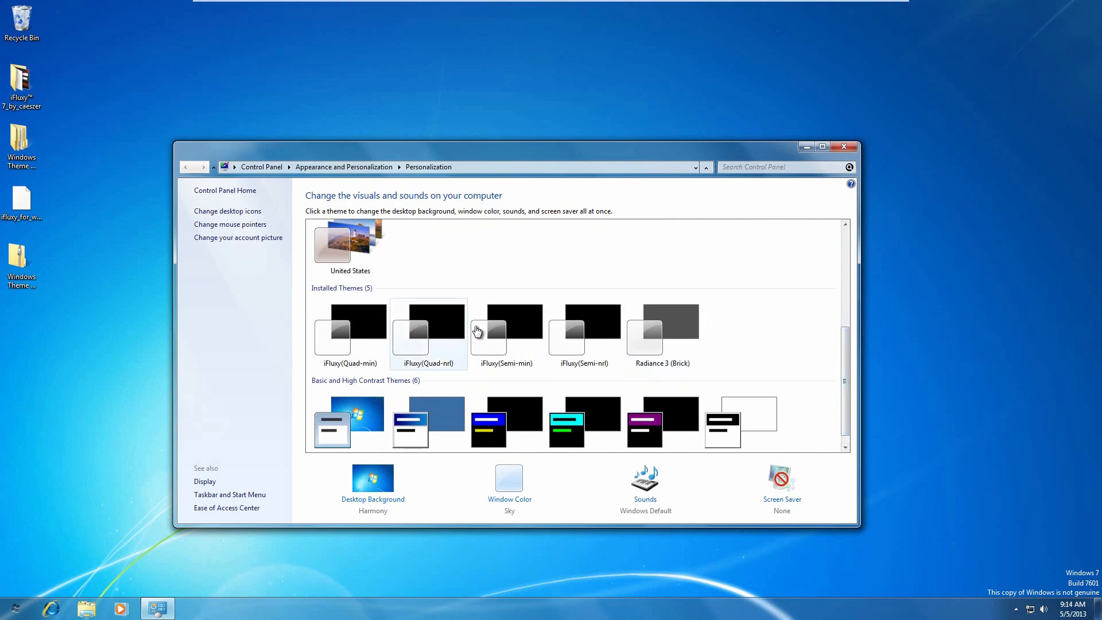
left_click(532, 325)
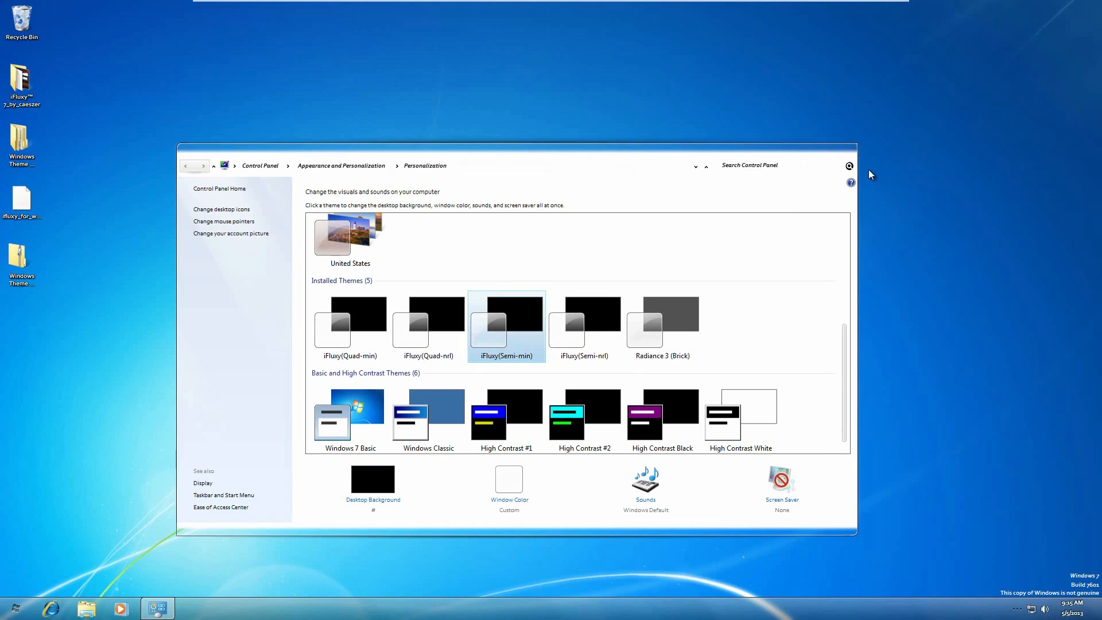
left_click(848, 150)
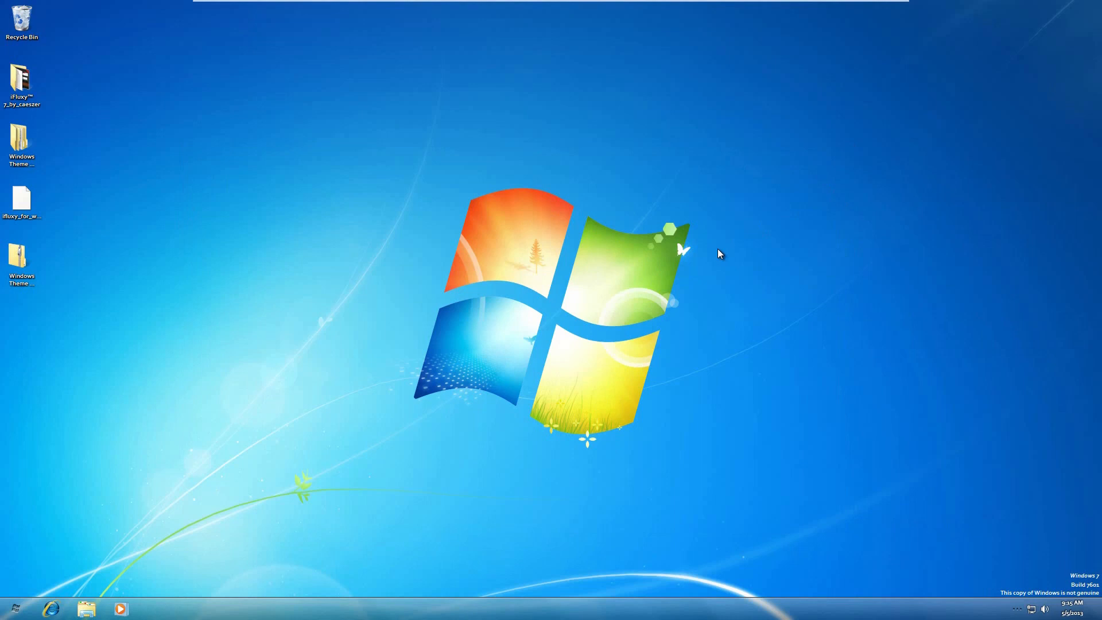
Step: Examine the new theme's appearance in the Start menu and a Libraries window, and close that window
left_click(17, 608)
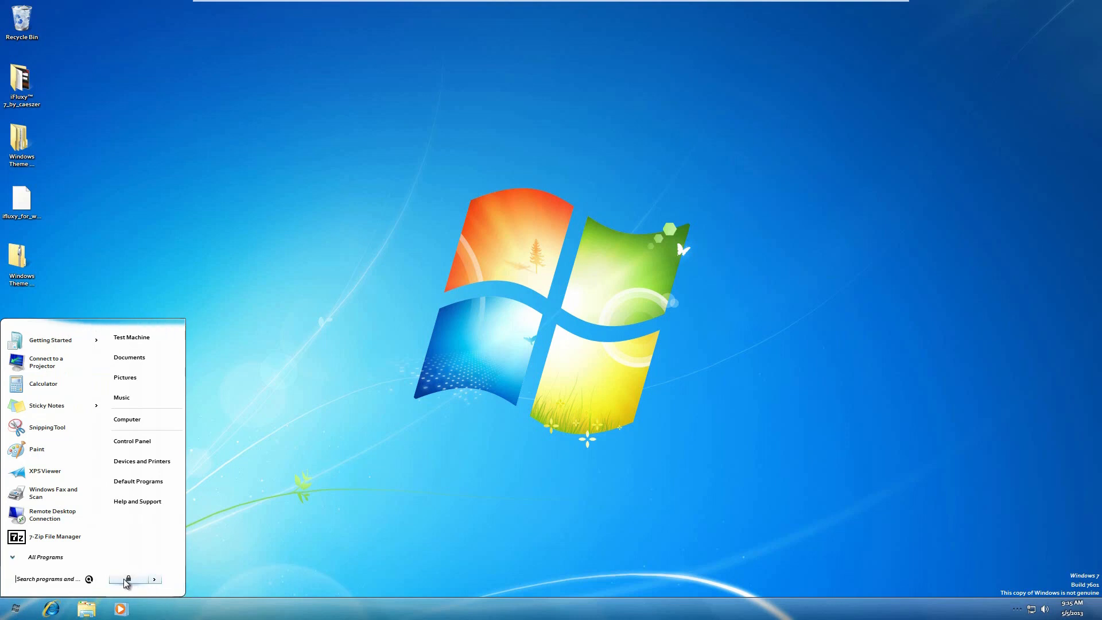
left_click(86, 608)
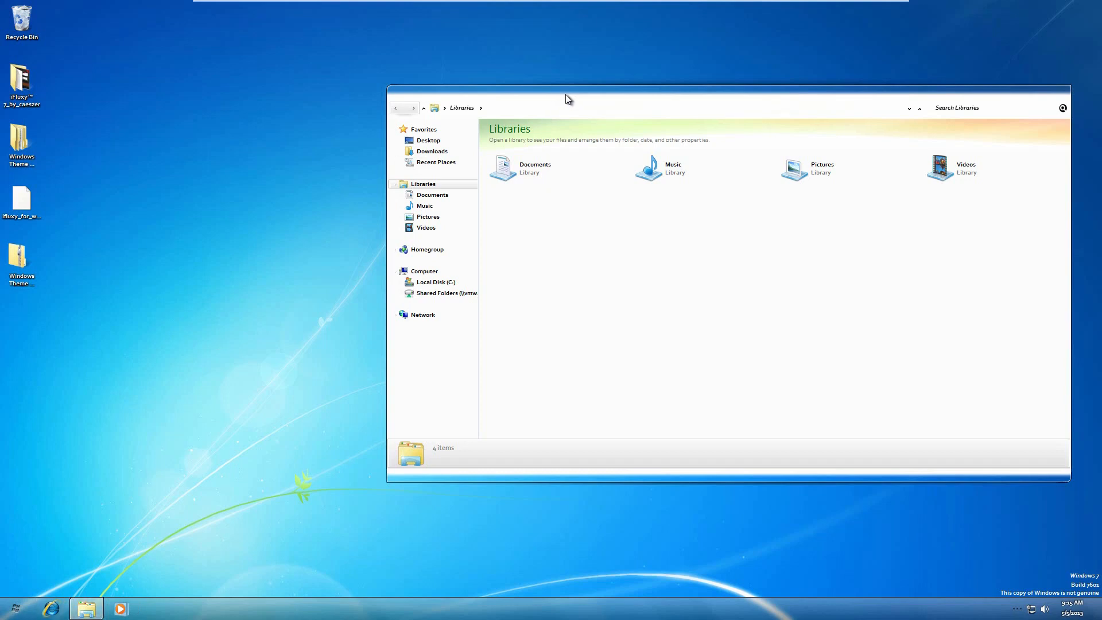
left_click_drag(609, 92, 446, 126)
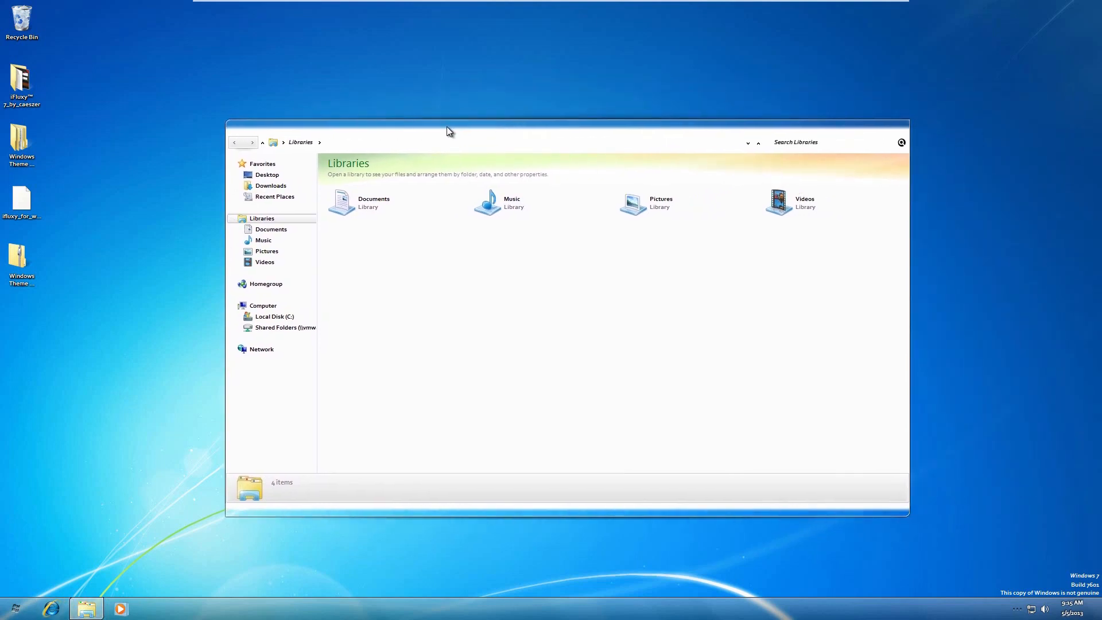
left_click(270, 185)
left_click(234, 144)
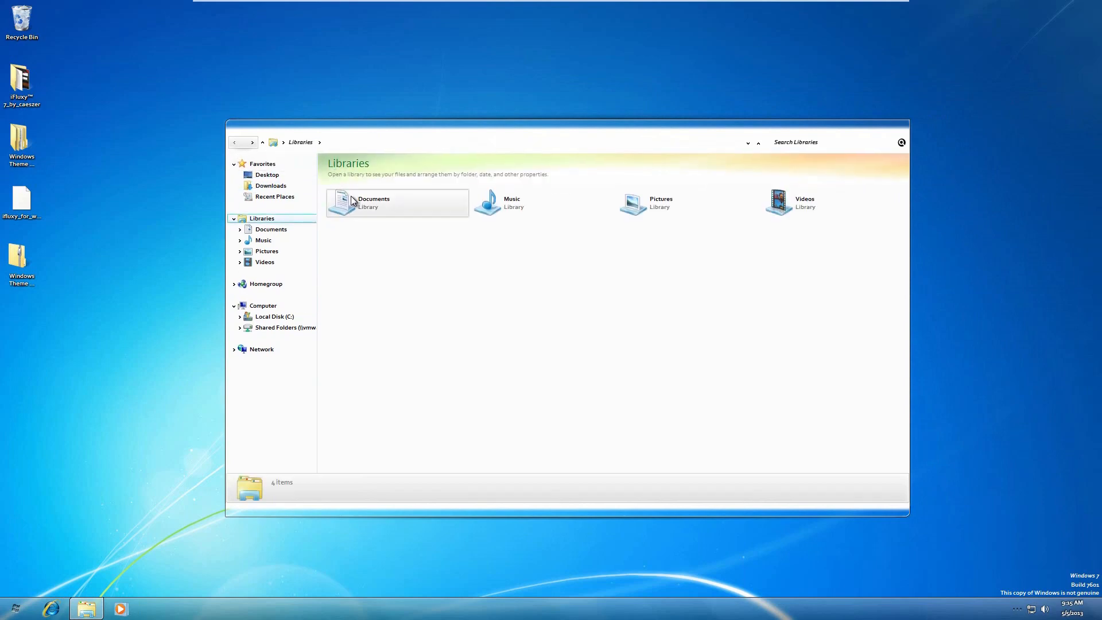
left_click(781, 147)
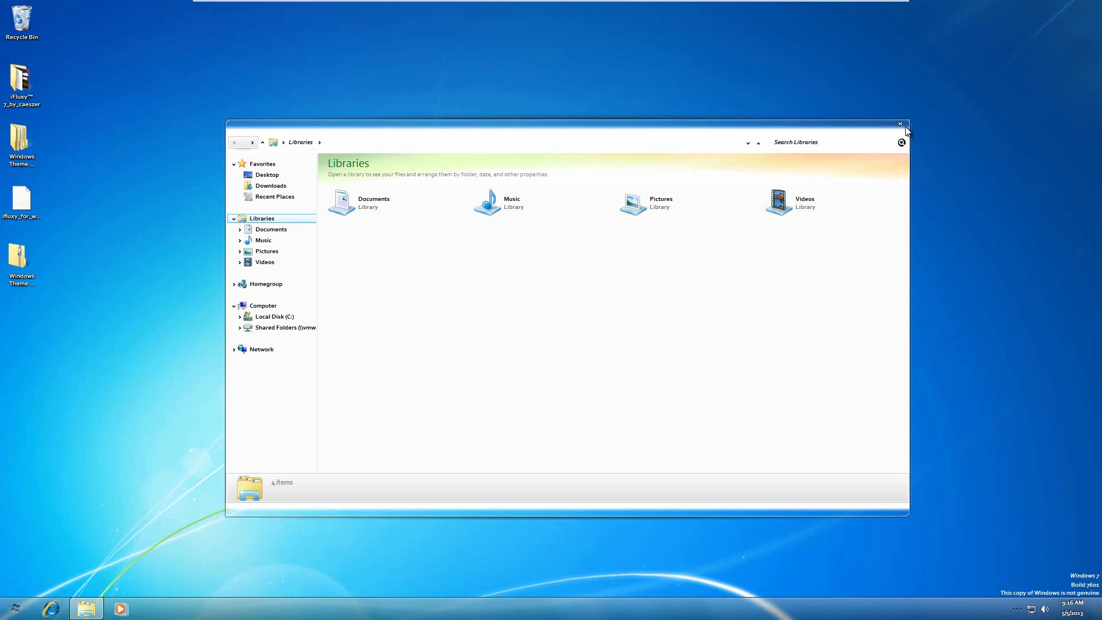
left_click(904, 127)
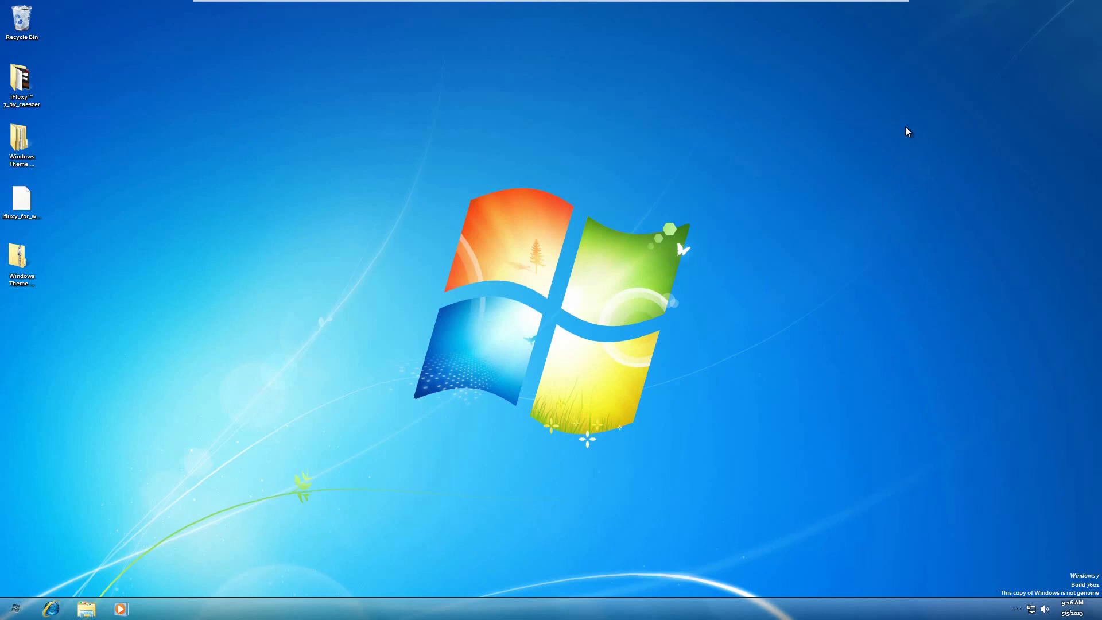
Step: Apply the Windows 7 Aero theme in the desktop's Personalization settings and close the settings window
right_click(631, 211)
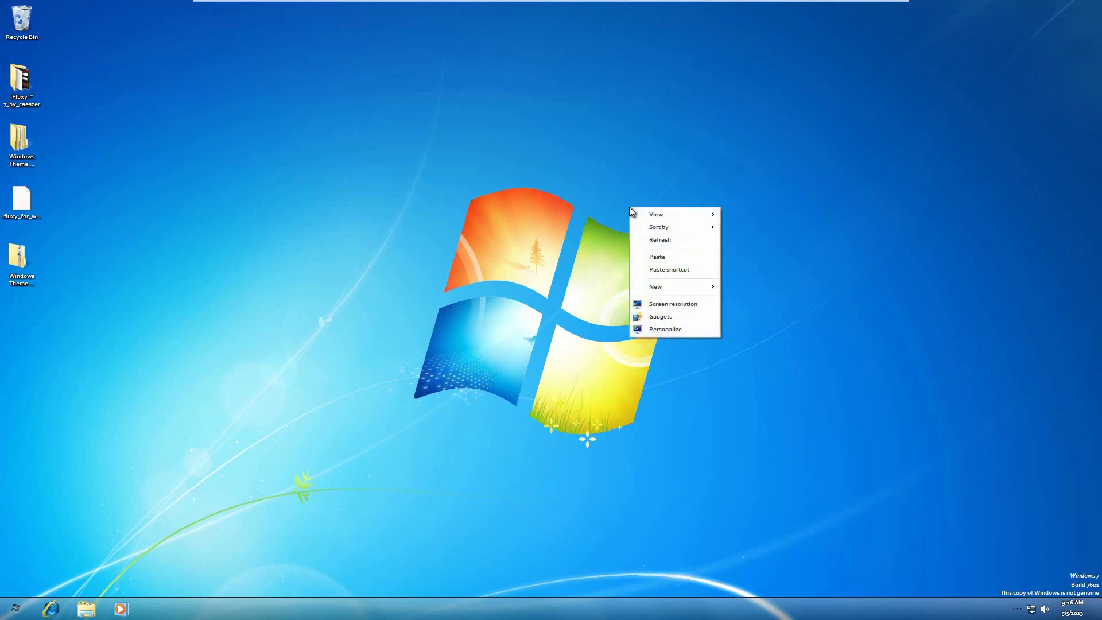
left_click(686, 328)
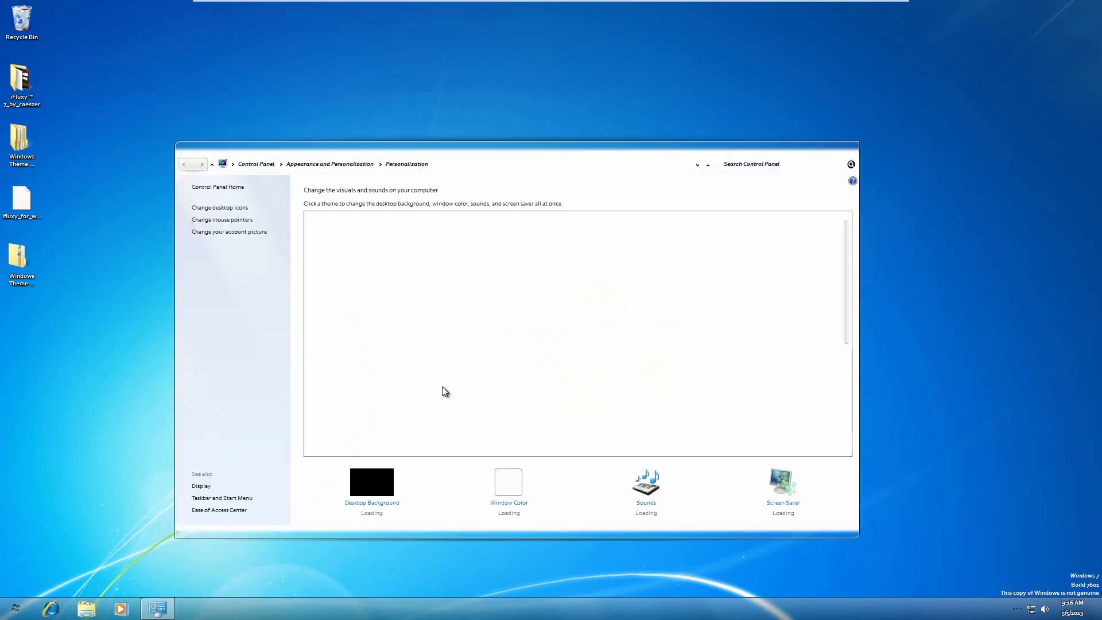
left_click(363, 370)
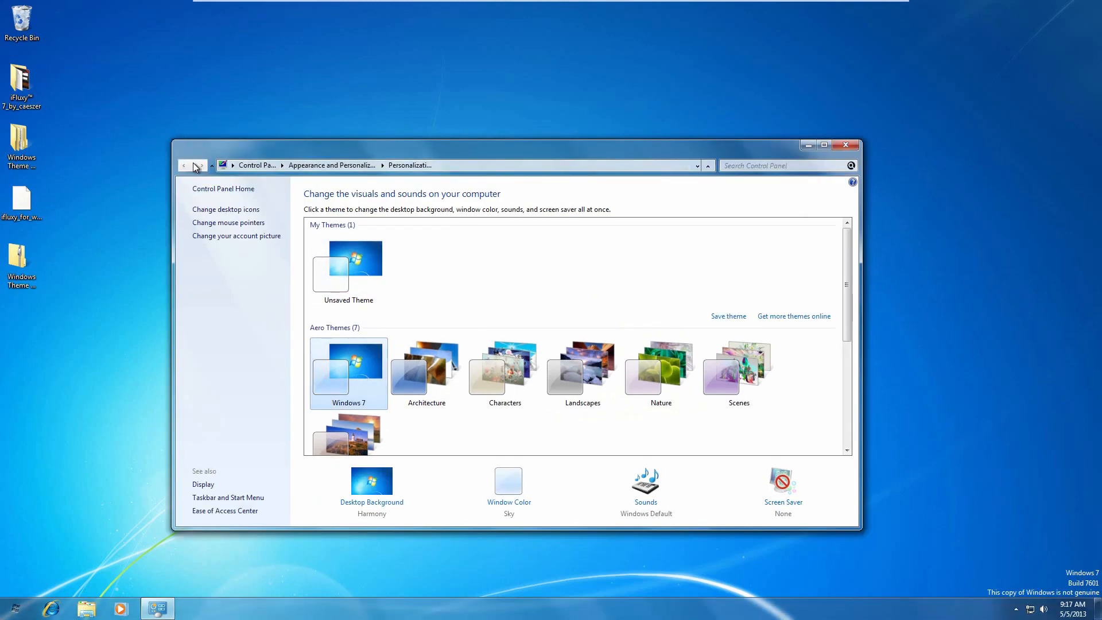
left_click(845, 145)
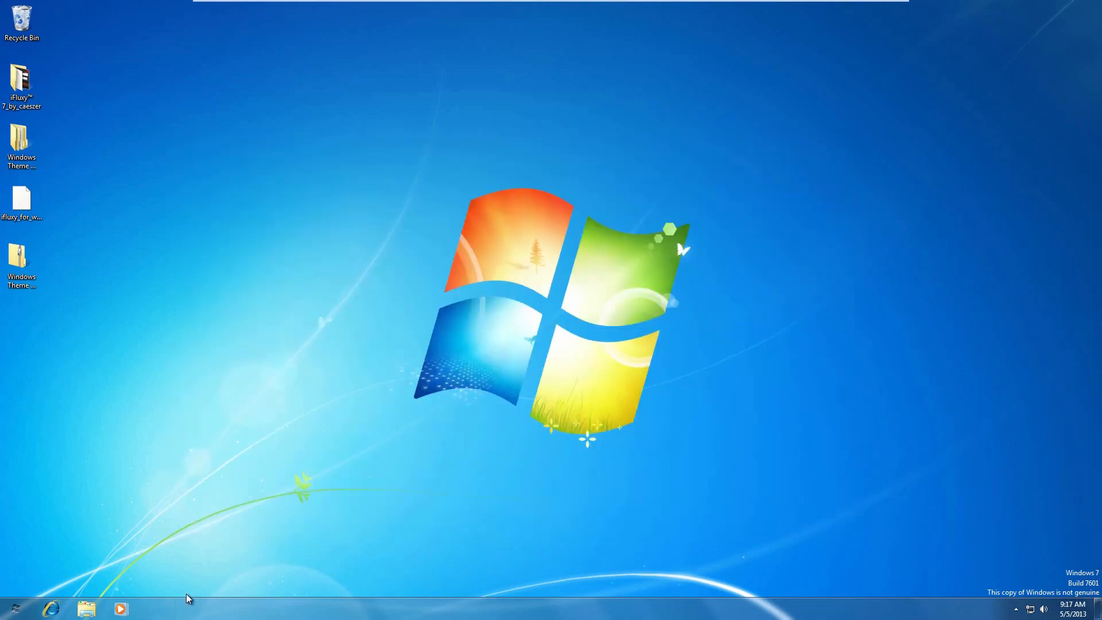
Step: Rename the explorer application in C:\Windows as explorerbackuptheme
left_click(81, 605)
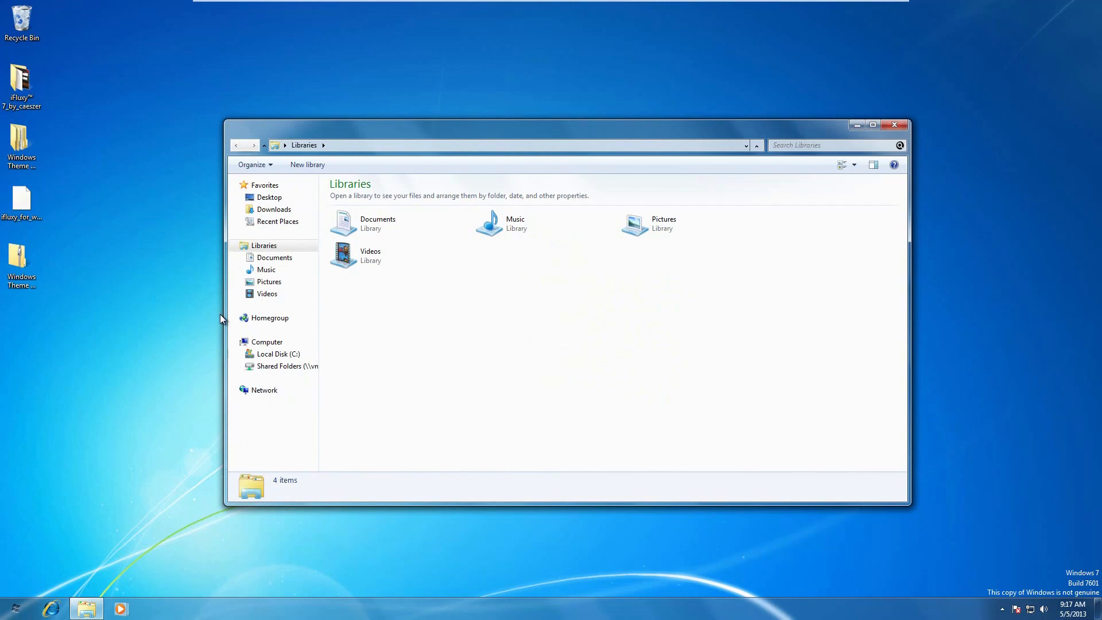
left_click(275, 356)
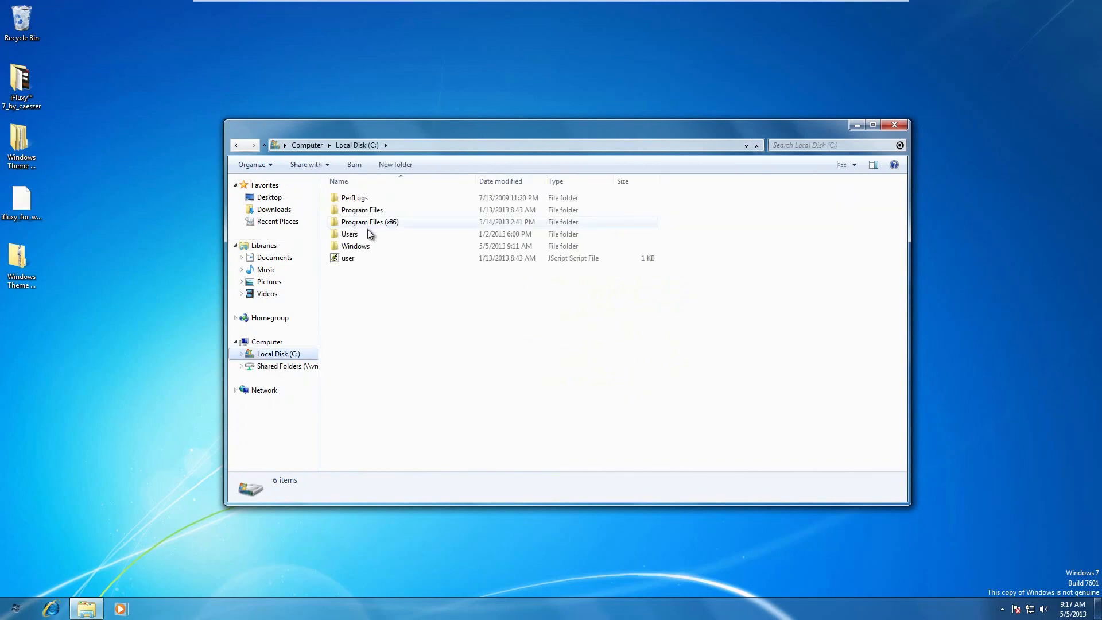
double_click(376, 245)
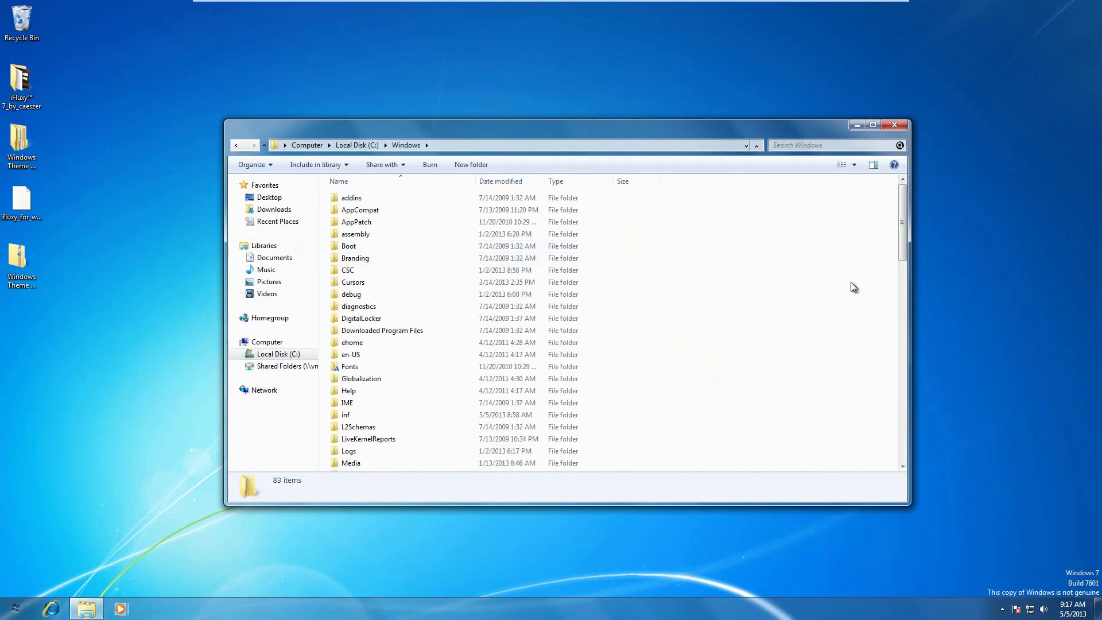
left_click_drag(899, 233, 875, 395)
left_click(626, 296)
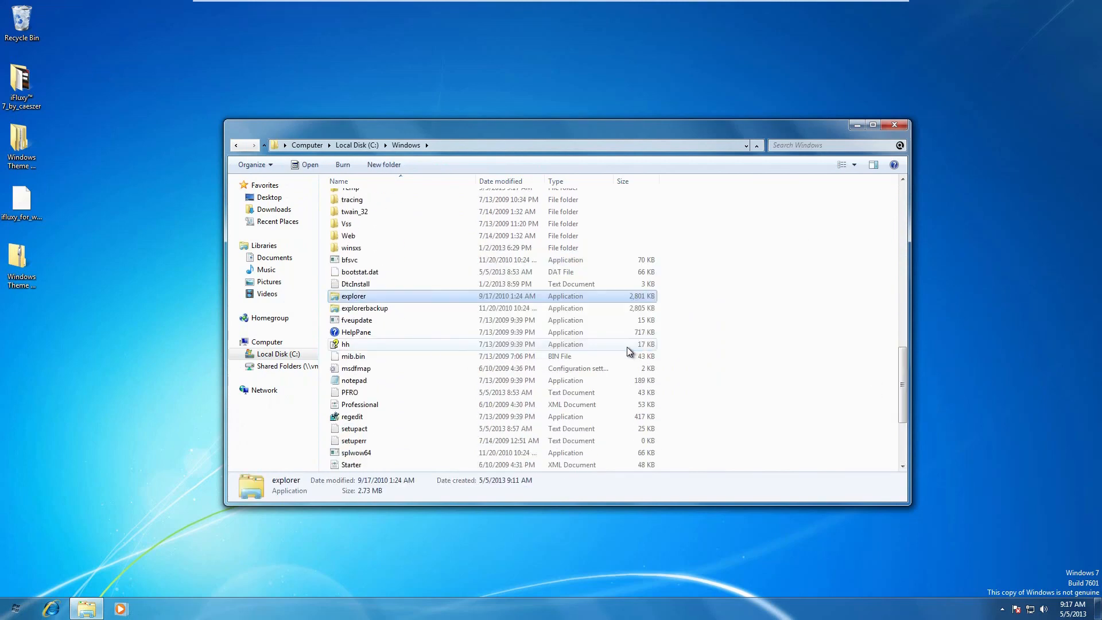
right_click(360, 296)
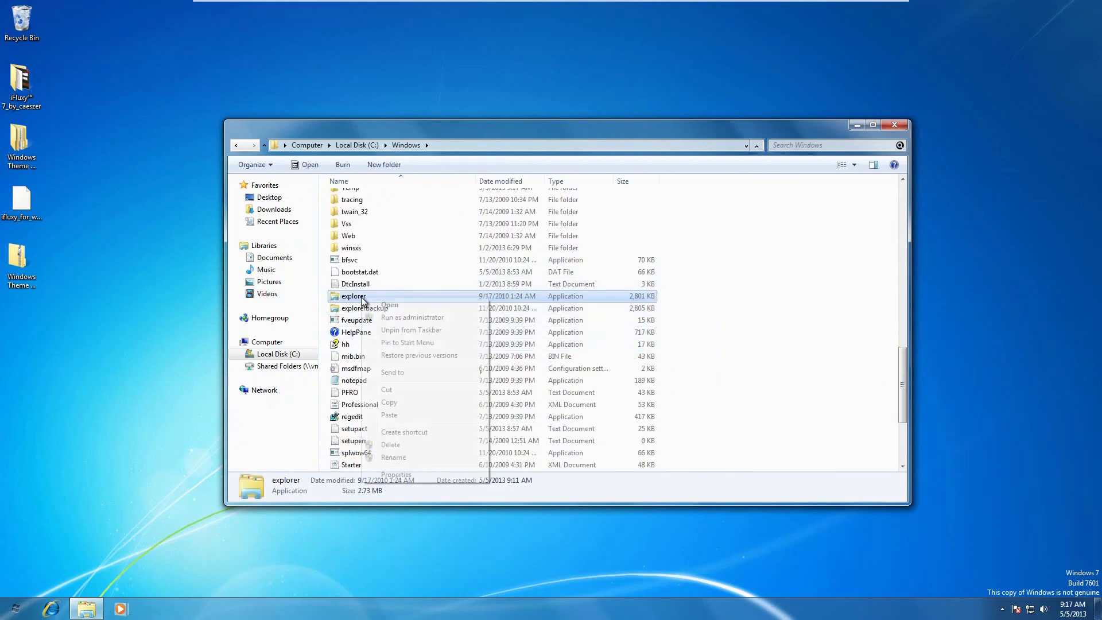
left_click(393, 458)
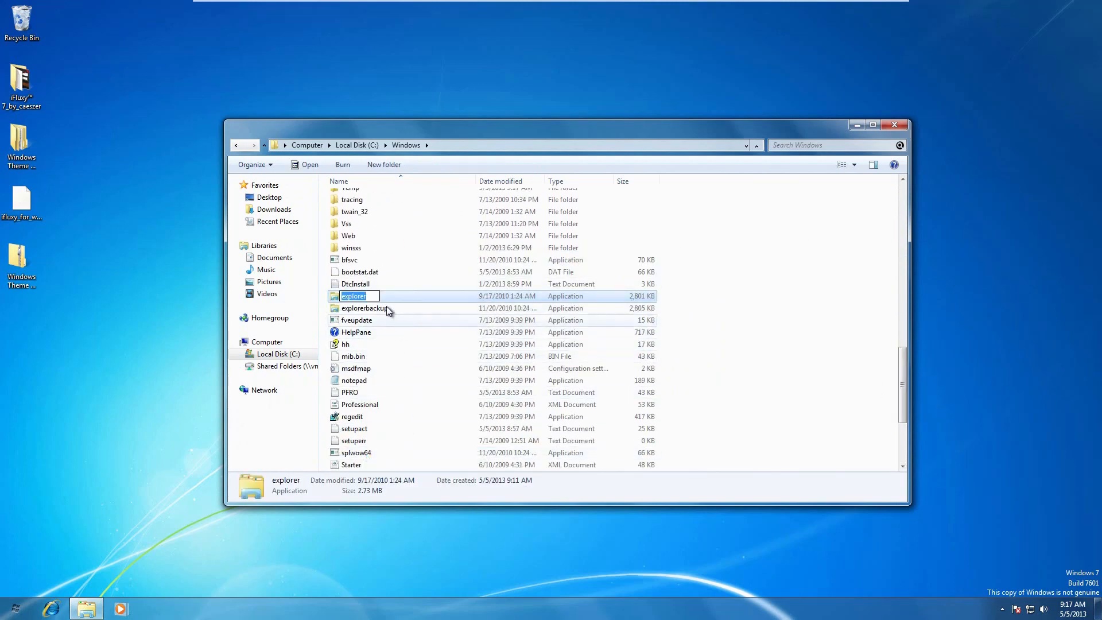
key("Right")
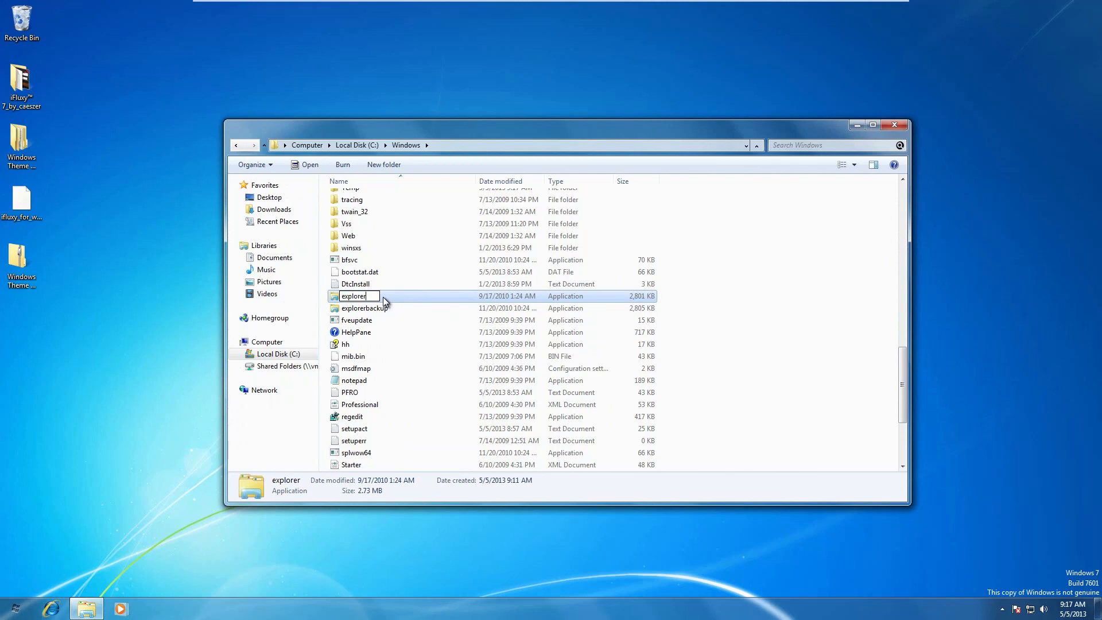
type("backuptheme")
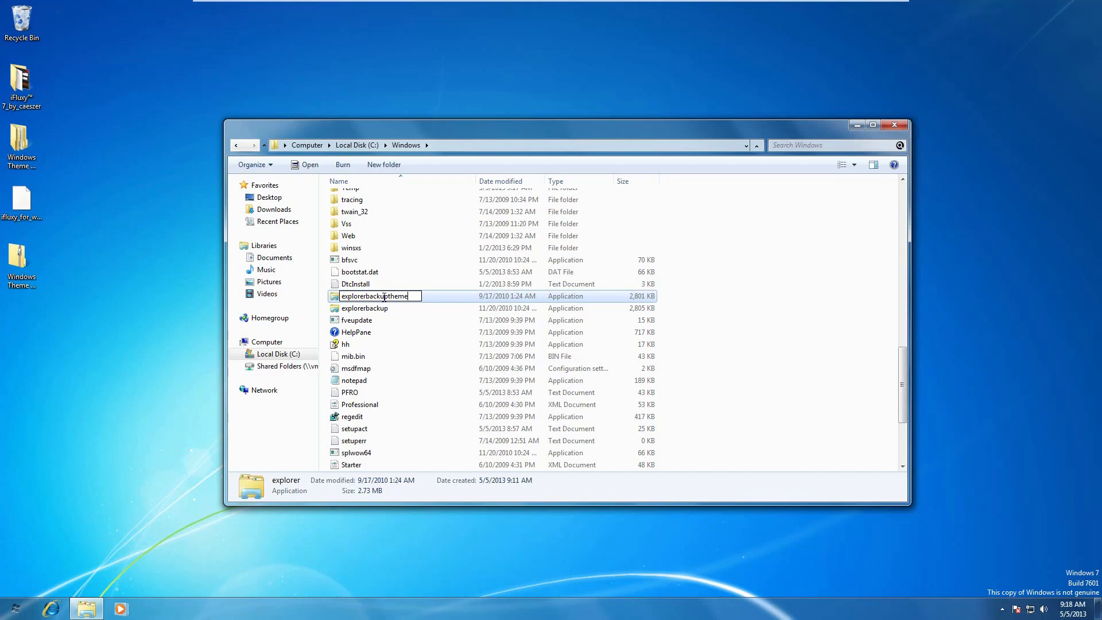
key("Return")
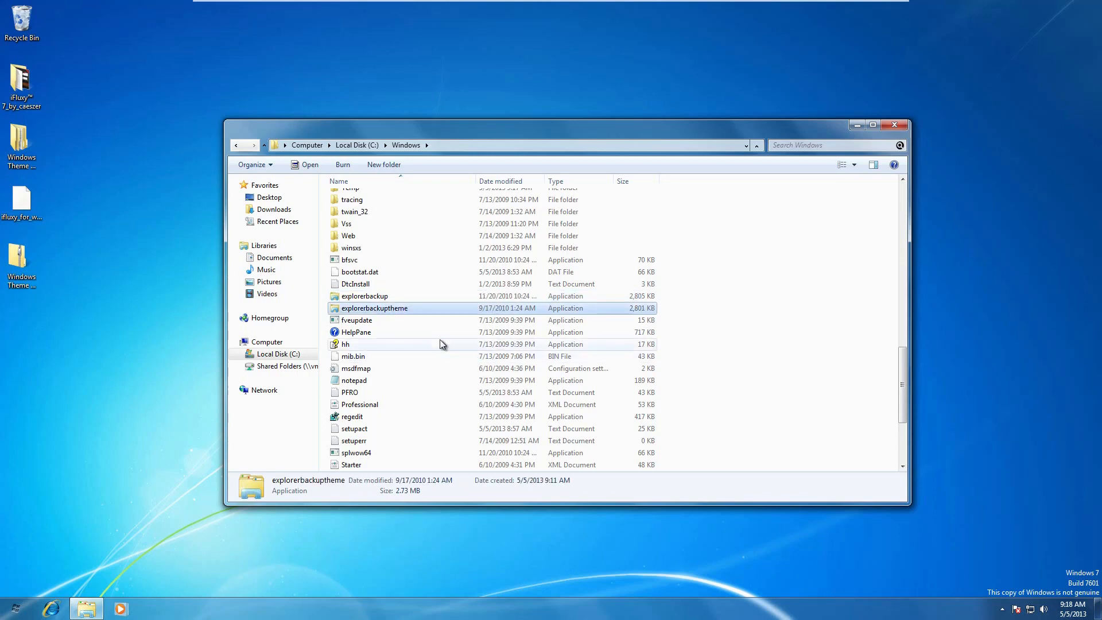
Step: Rename the explorerbackup application as explorer and close the Windows folder window
left_click(385, 294)
right_click(385, 293)
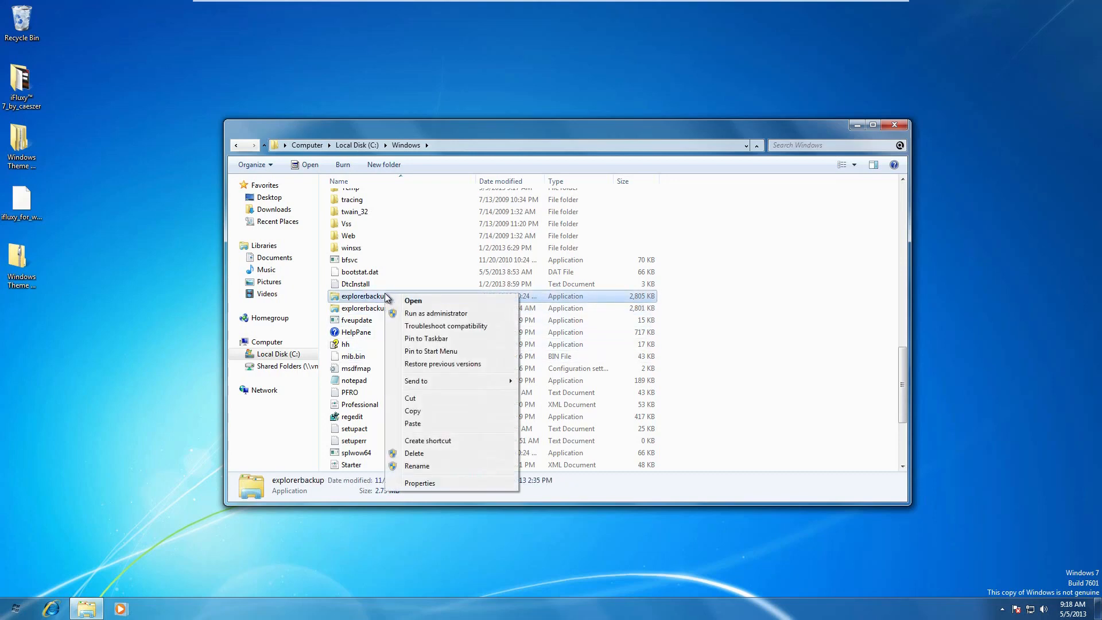
left_click(435, 466)
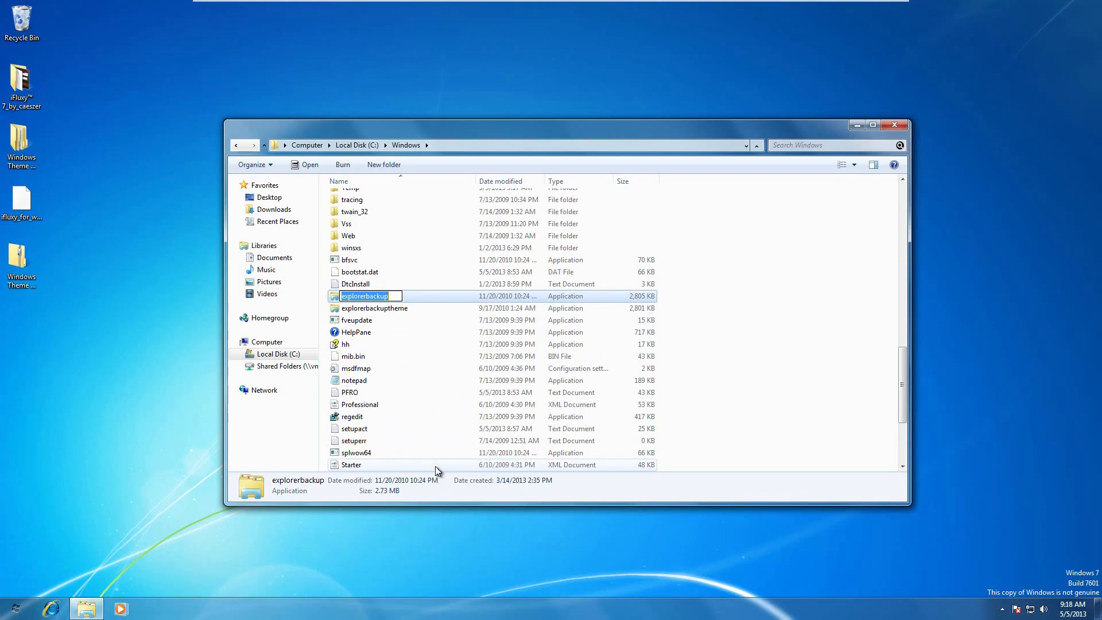
key("End")
key("BackSpace")
key("BackSpace")
key("BackSpace")
key("BackSpace")
key("BackSpace")
key("BackSpace")
key("Return")
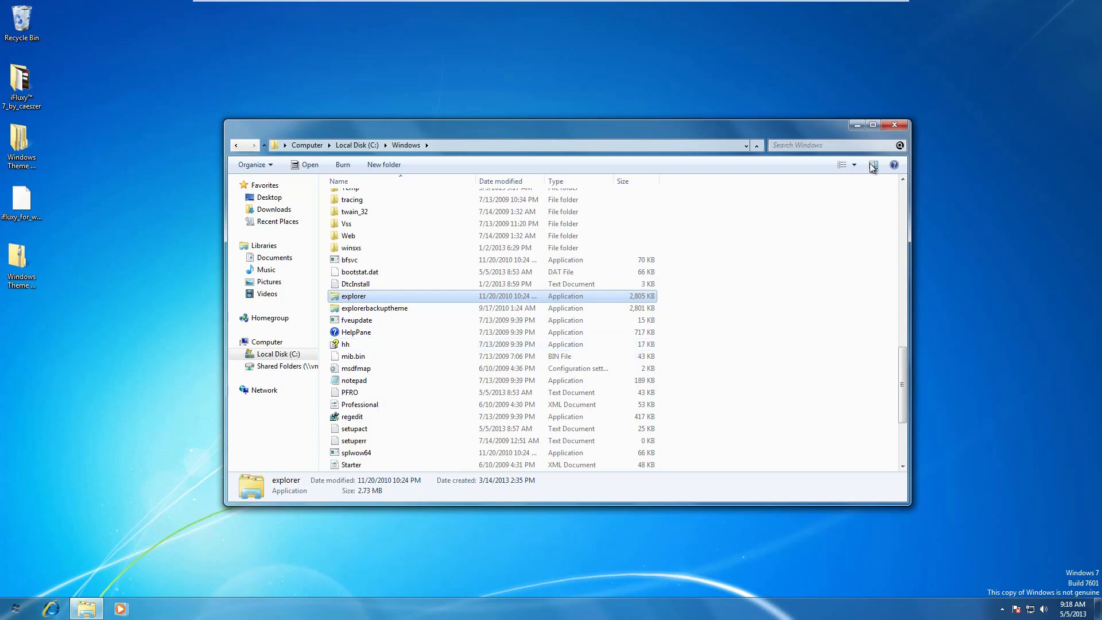
left_click(885, 123)
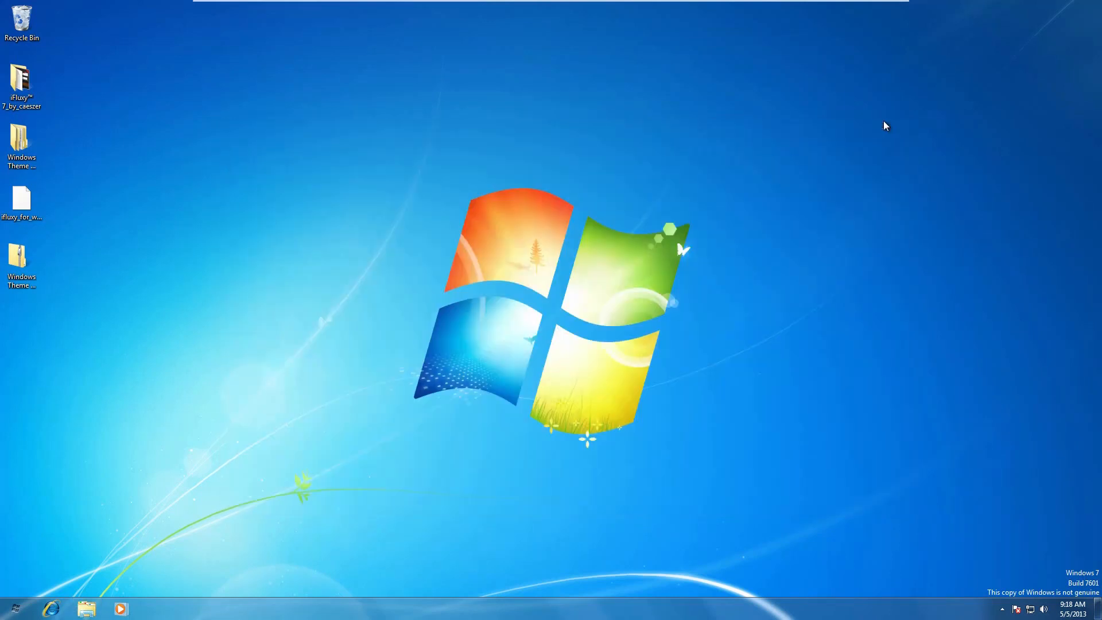